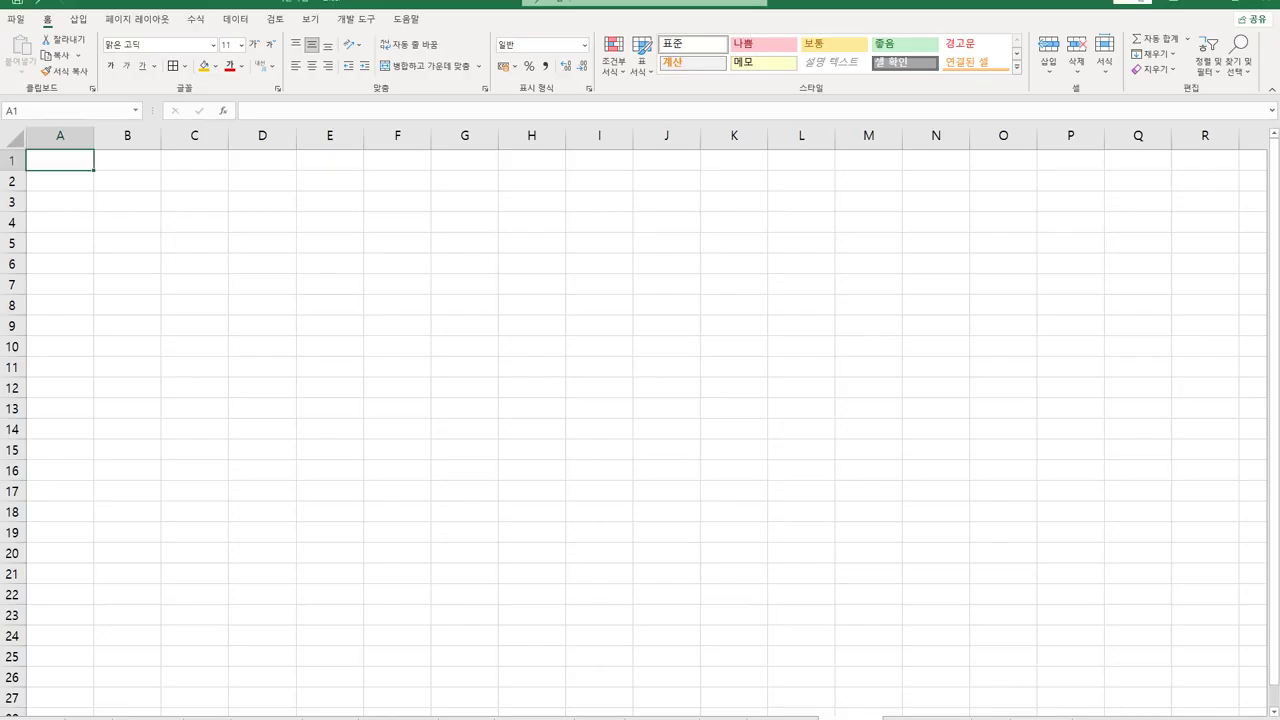
scroll(1151, 674, "down", 2, "ctrl")
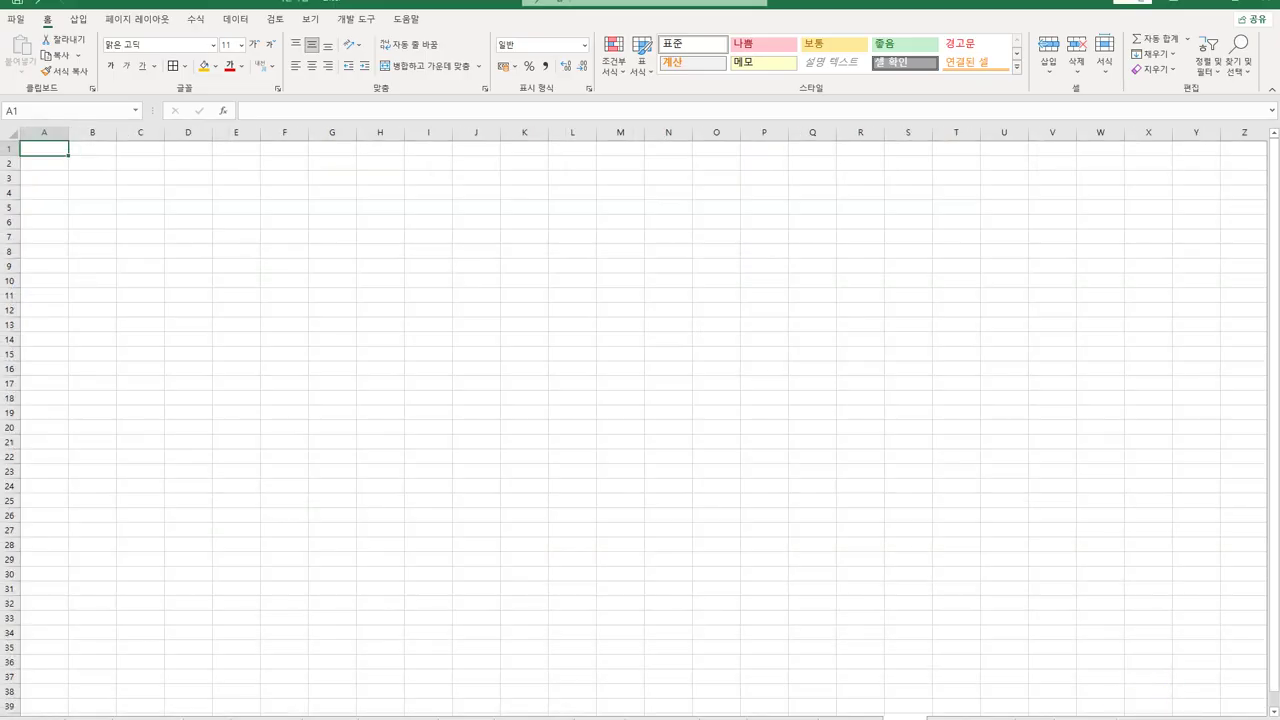
scroll(1168, 712, "up", 2, "ctrl")
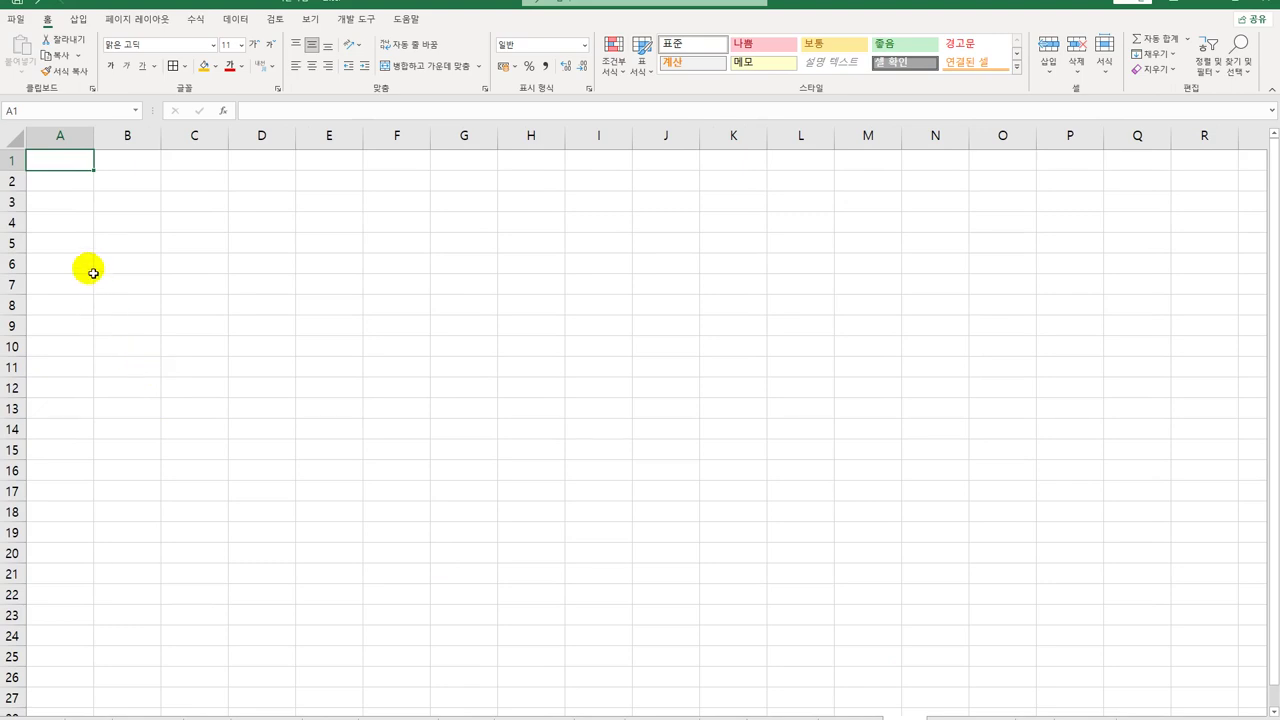
Start a text/CSV data import with the file 환경개선 투자자금 from the 이론 folder.
left_click(236, 20)
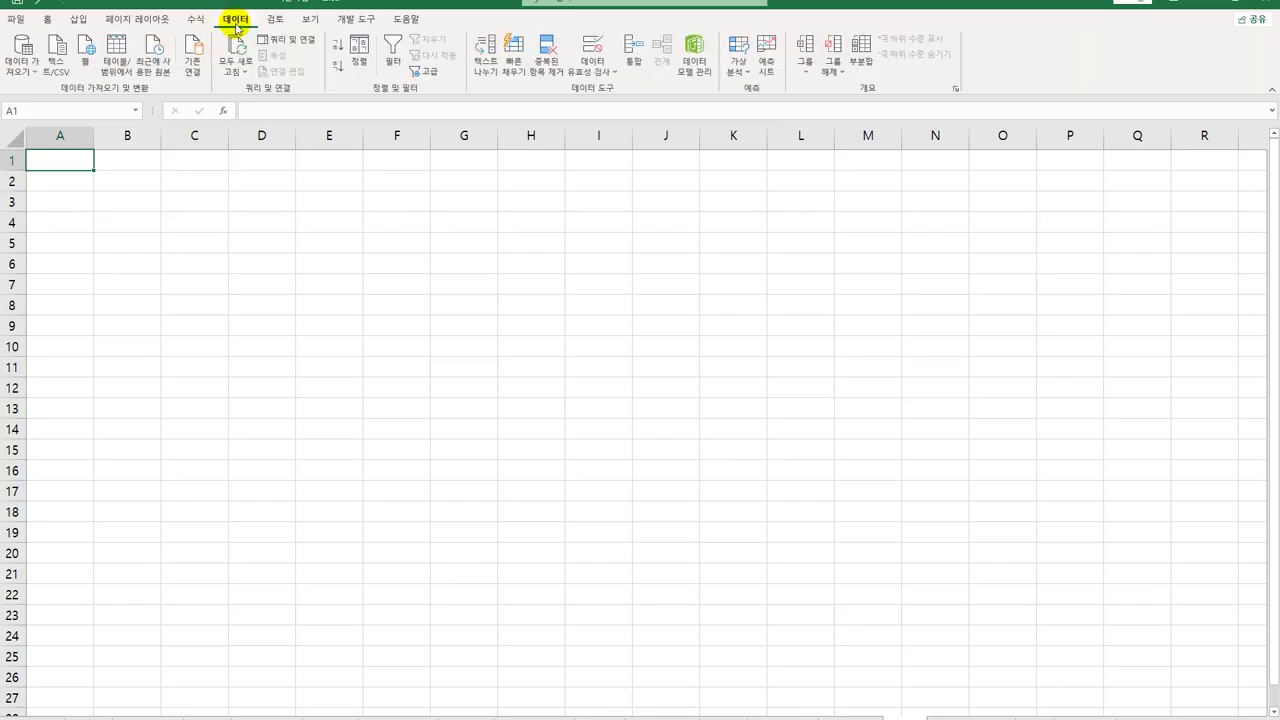
left_click(20, 70)
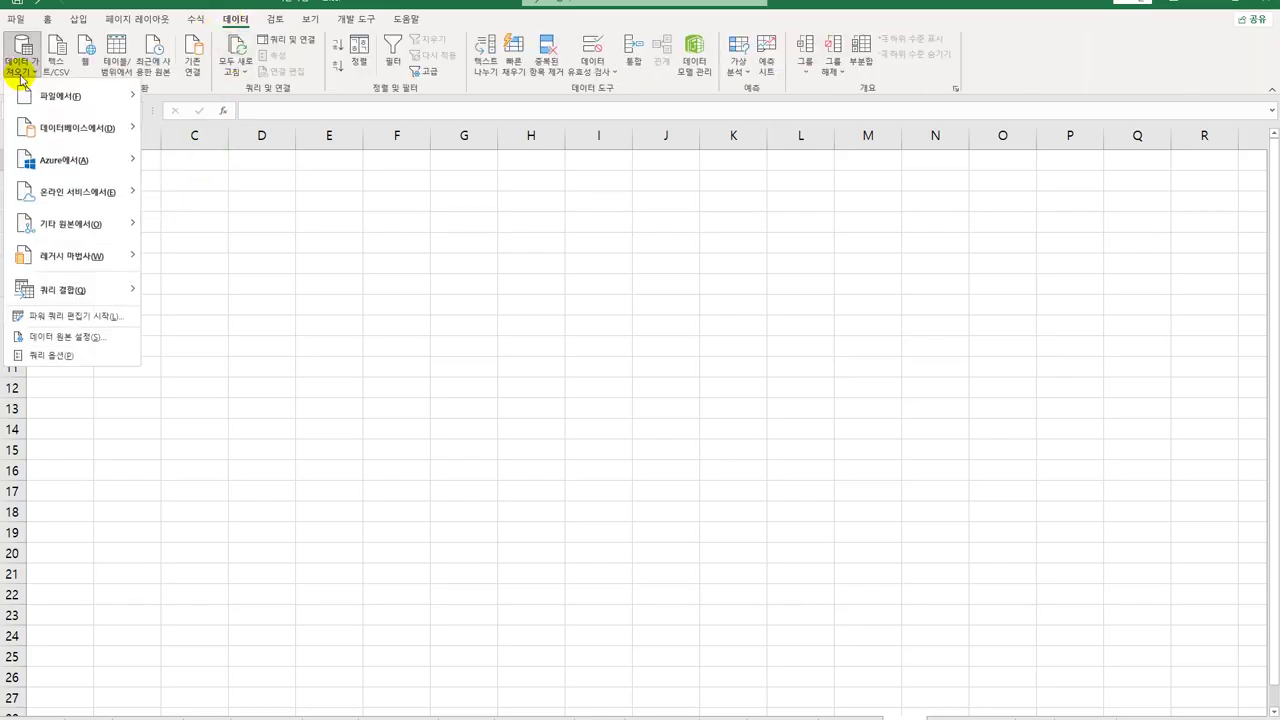
mouse_move(57, 94)
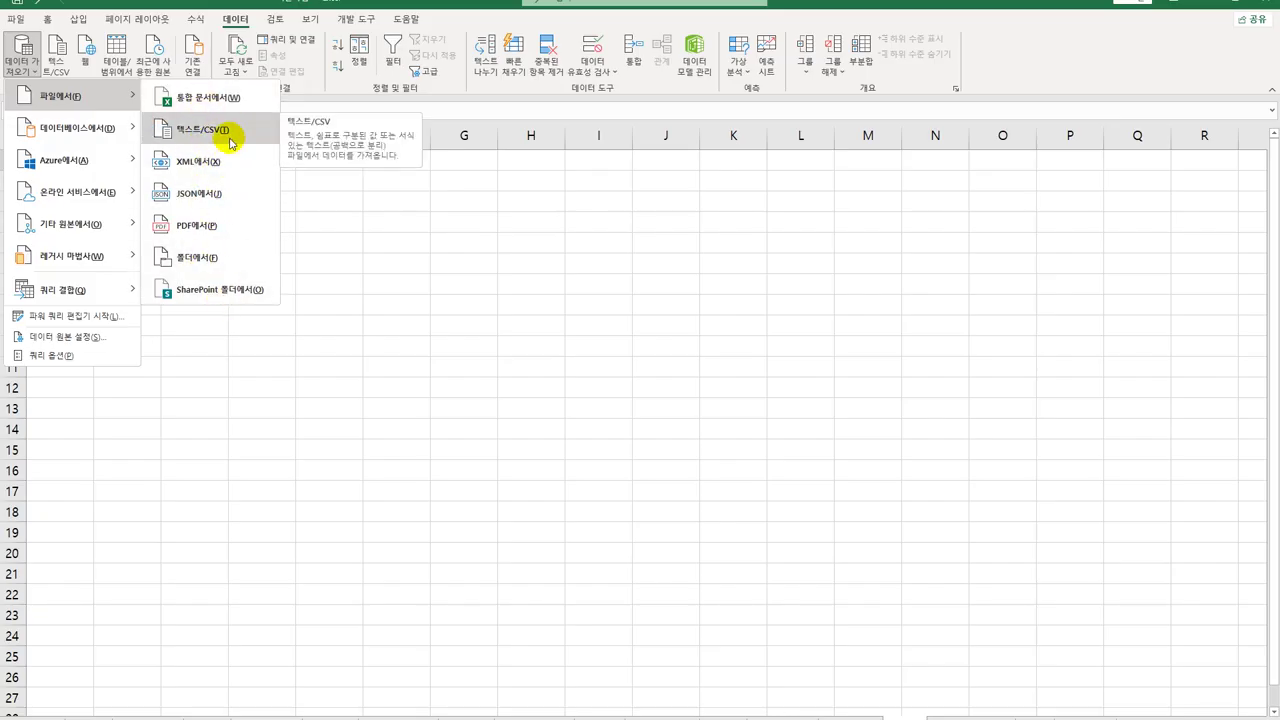
left_click(22, 70)
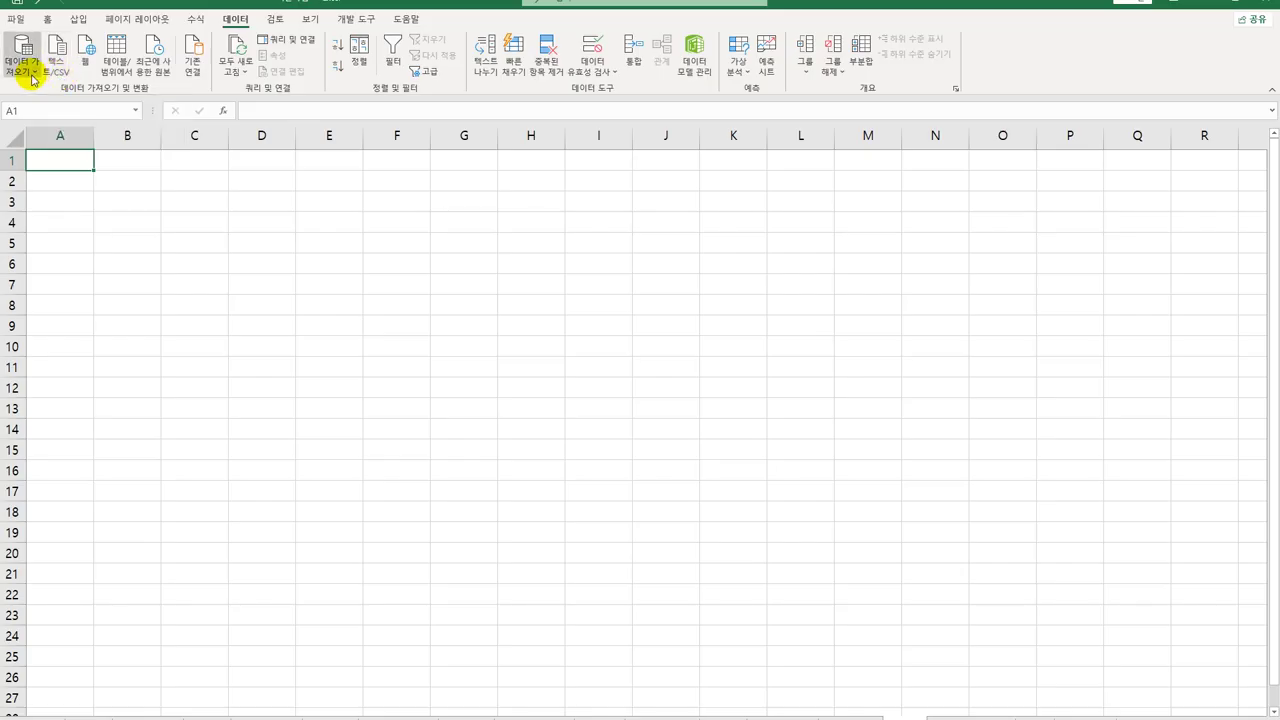
left_click(22, 62)
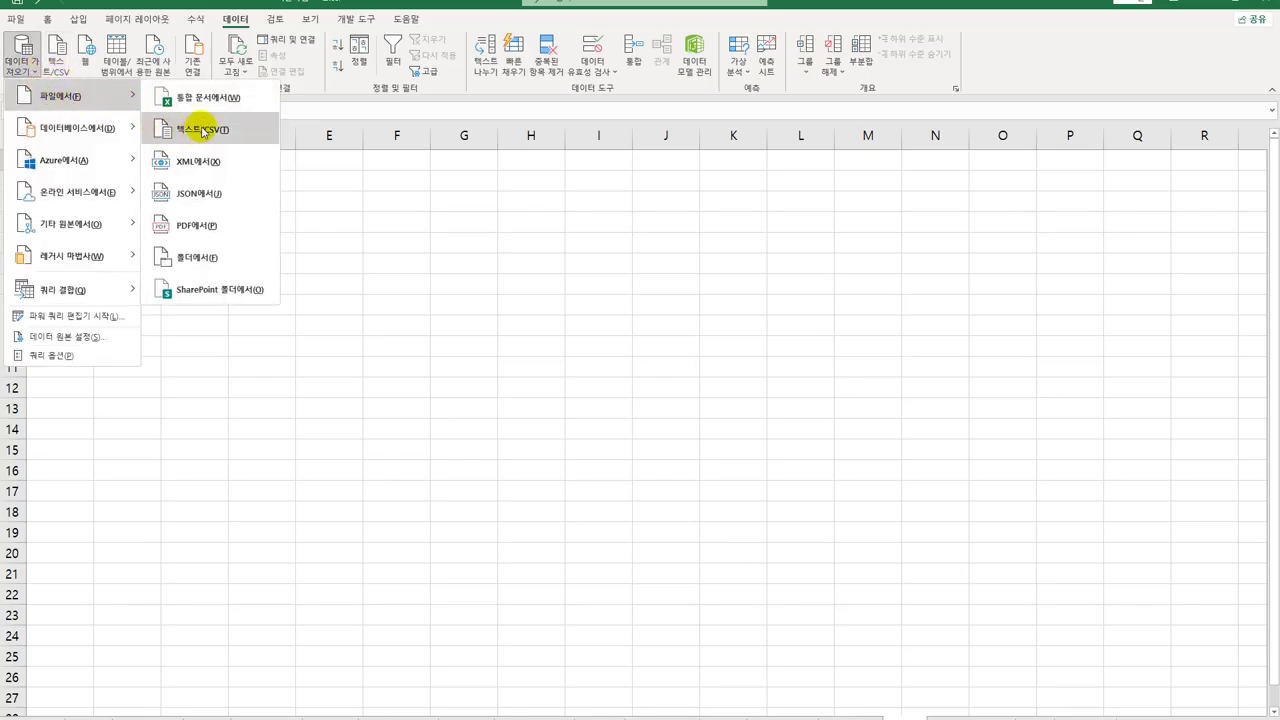
left_click(57, 68)
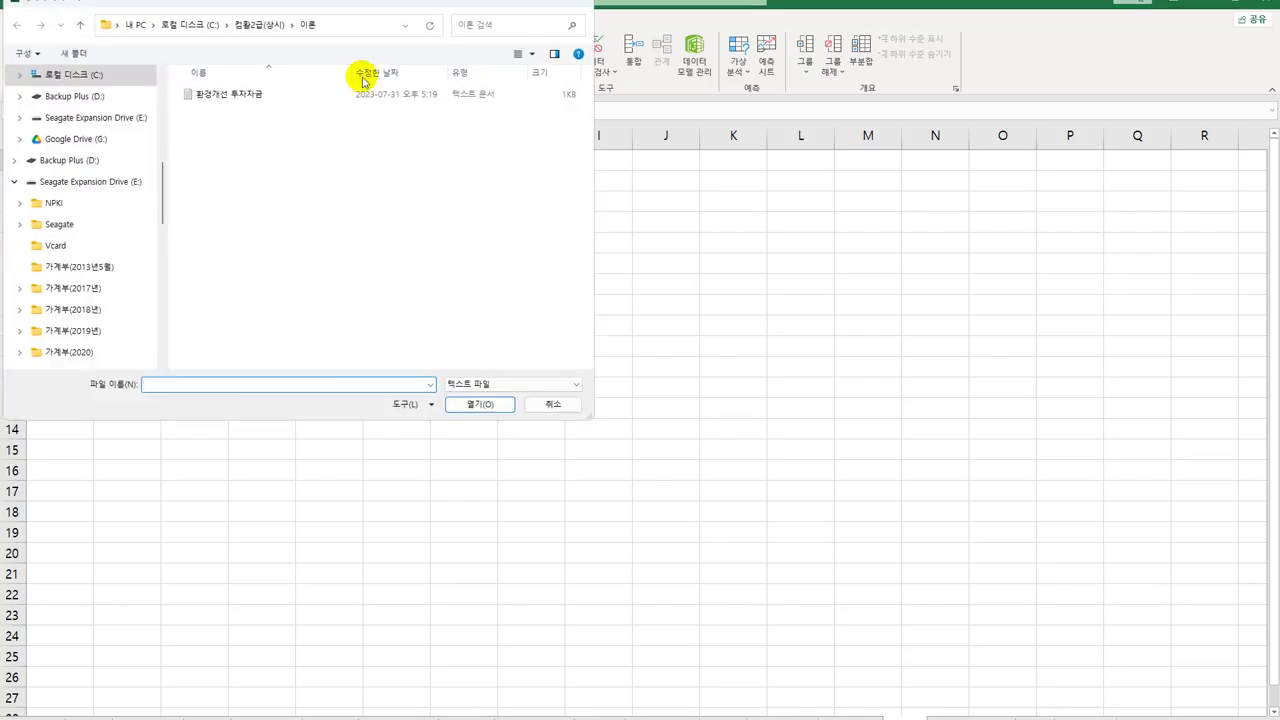
left_click_drag(352, 7, 437, 95)
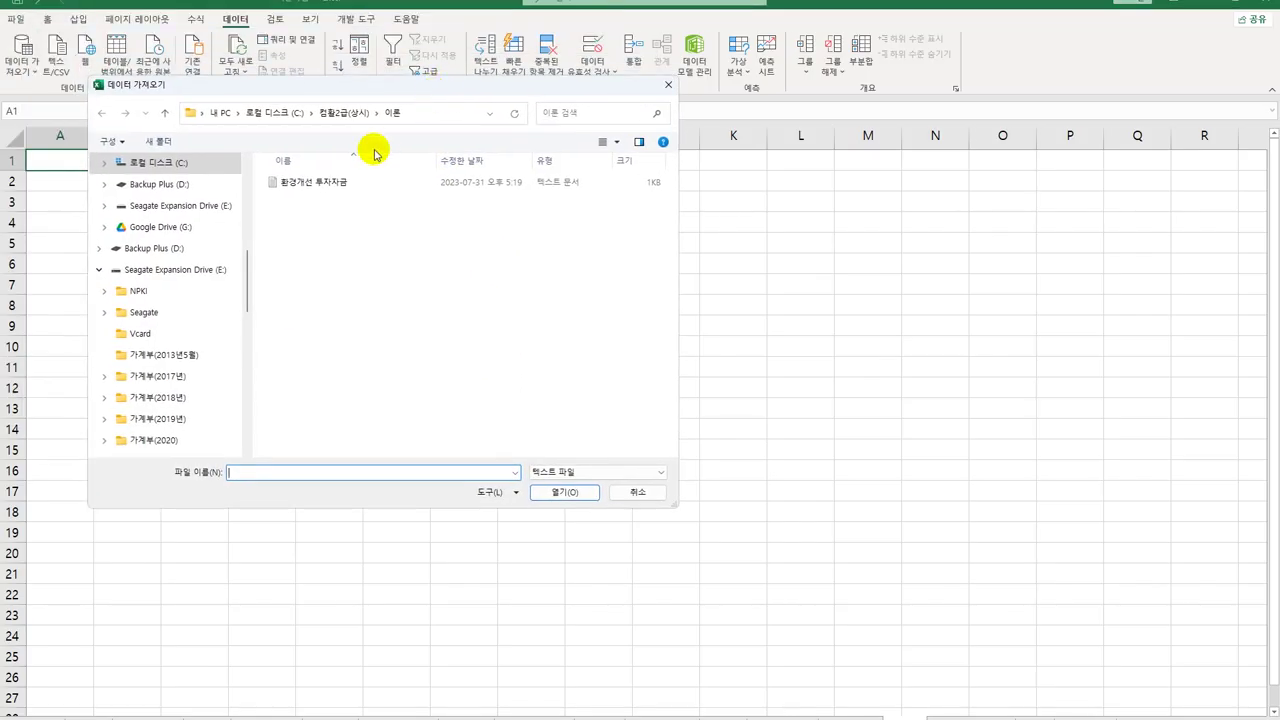
left_click(310, 182)
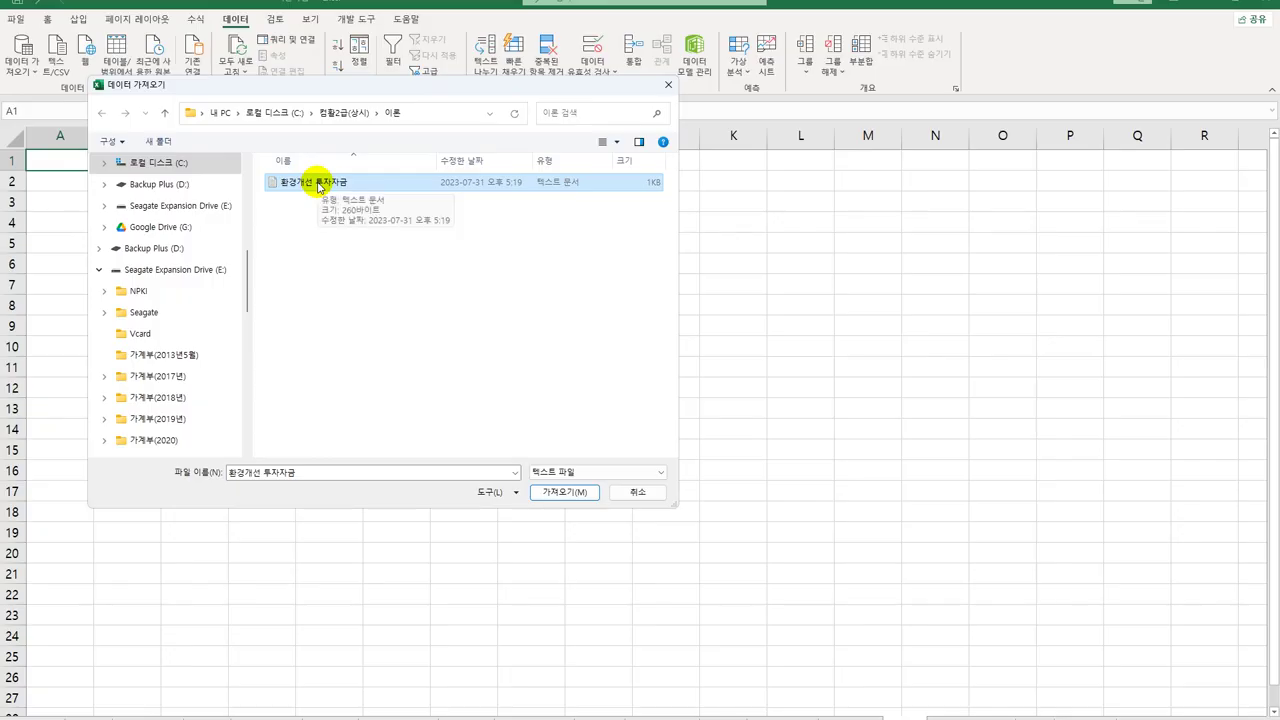
left_click(553, 492)
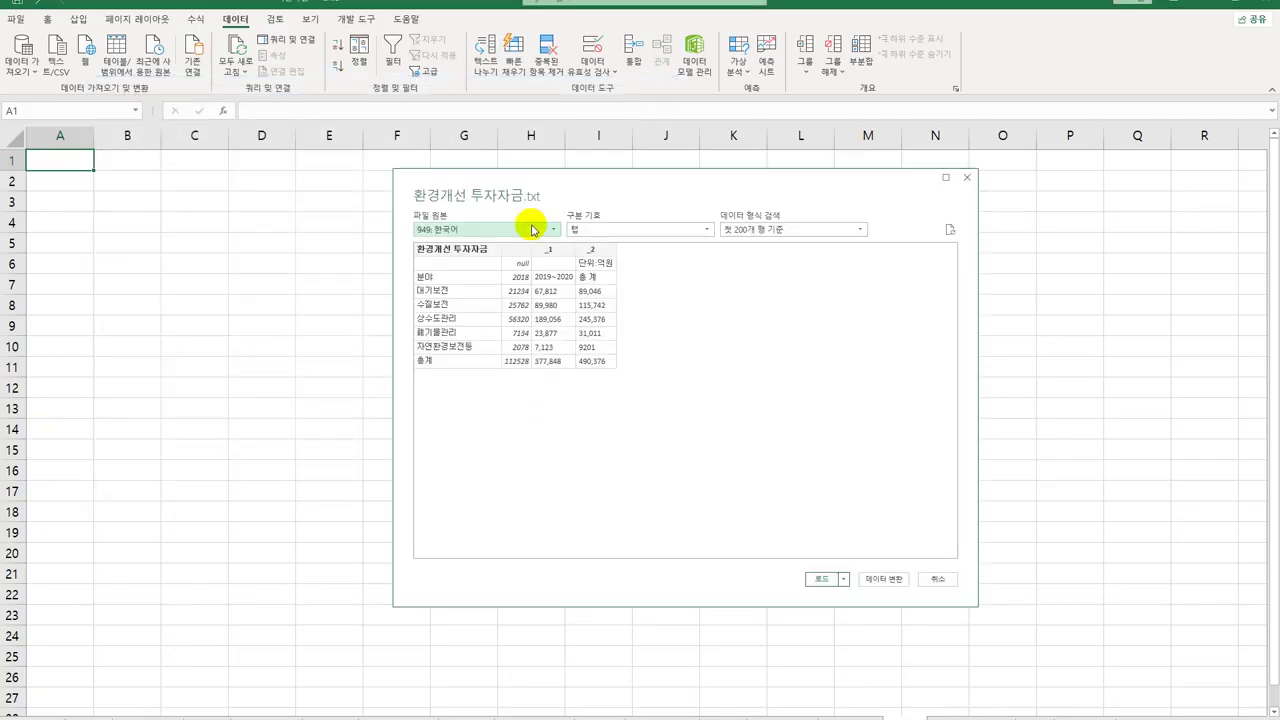
Load the previewed text data as a table into the existing worksheet Sheet1 at cell A1.
left_click_drag(528, 180, 414, 163)
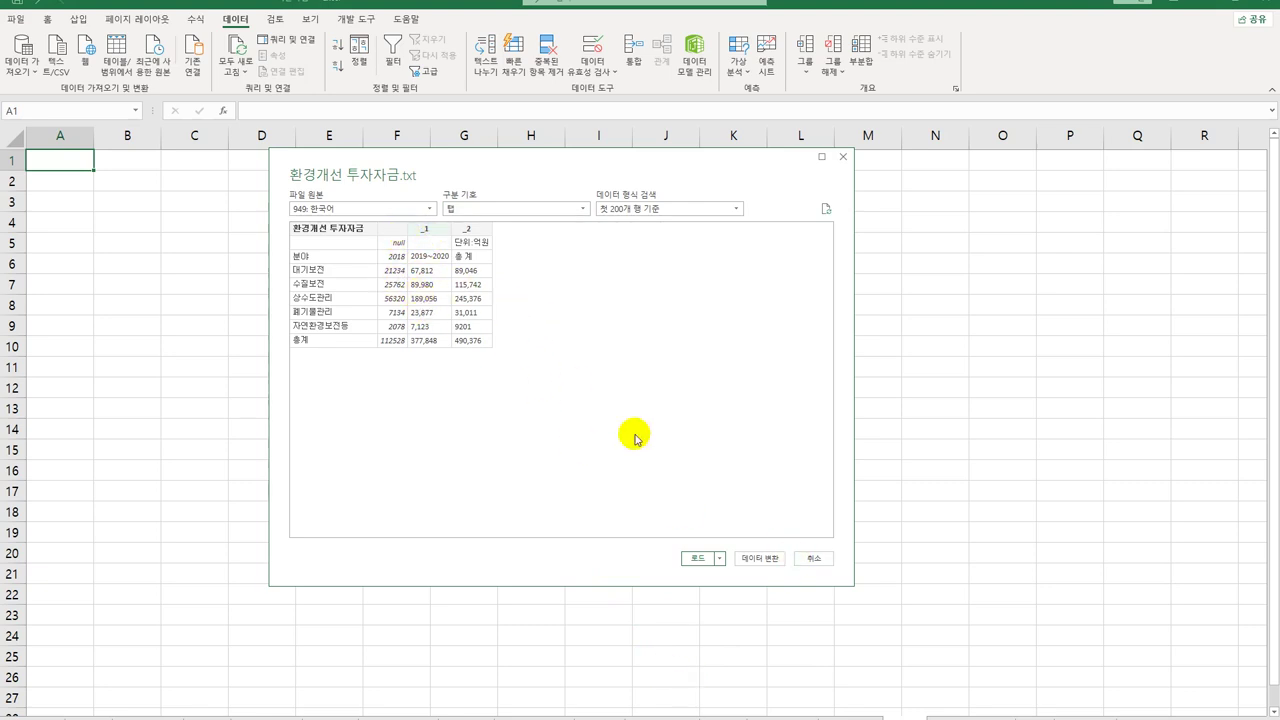
left_click(720, 558)
left_click(748, 590)
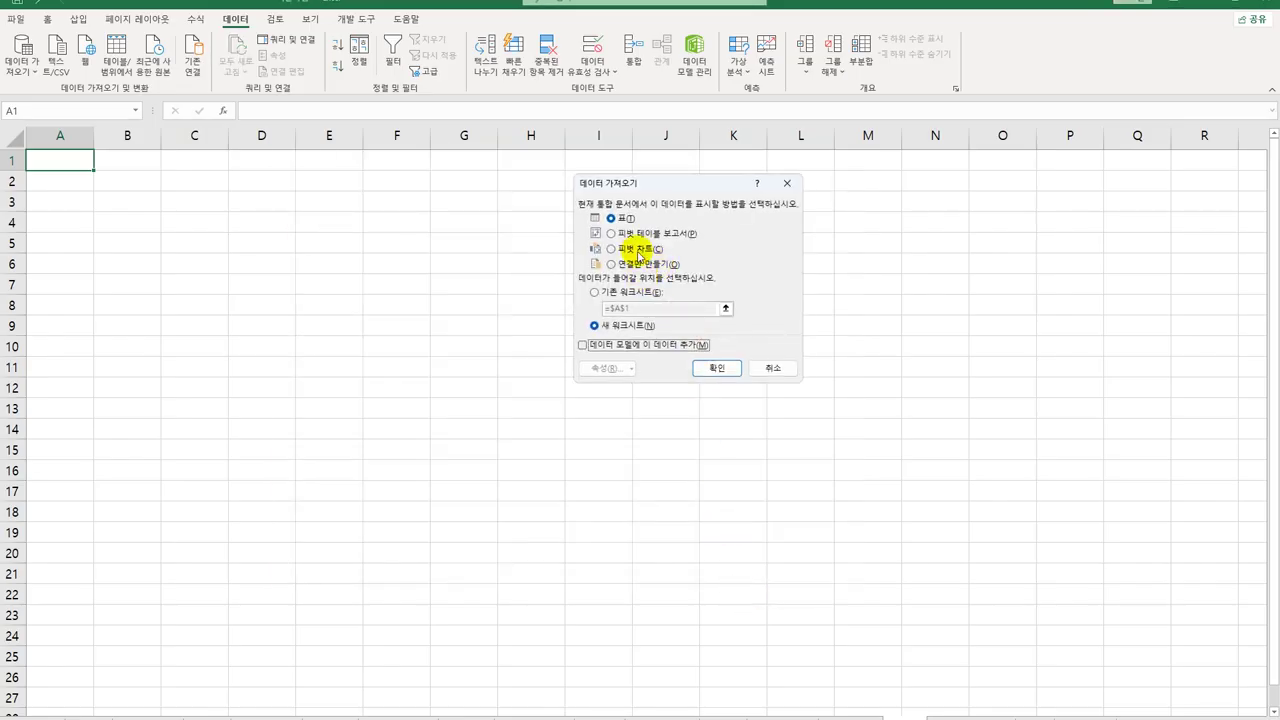
left_click(600, 291)
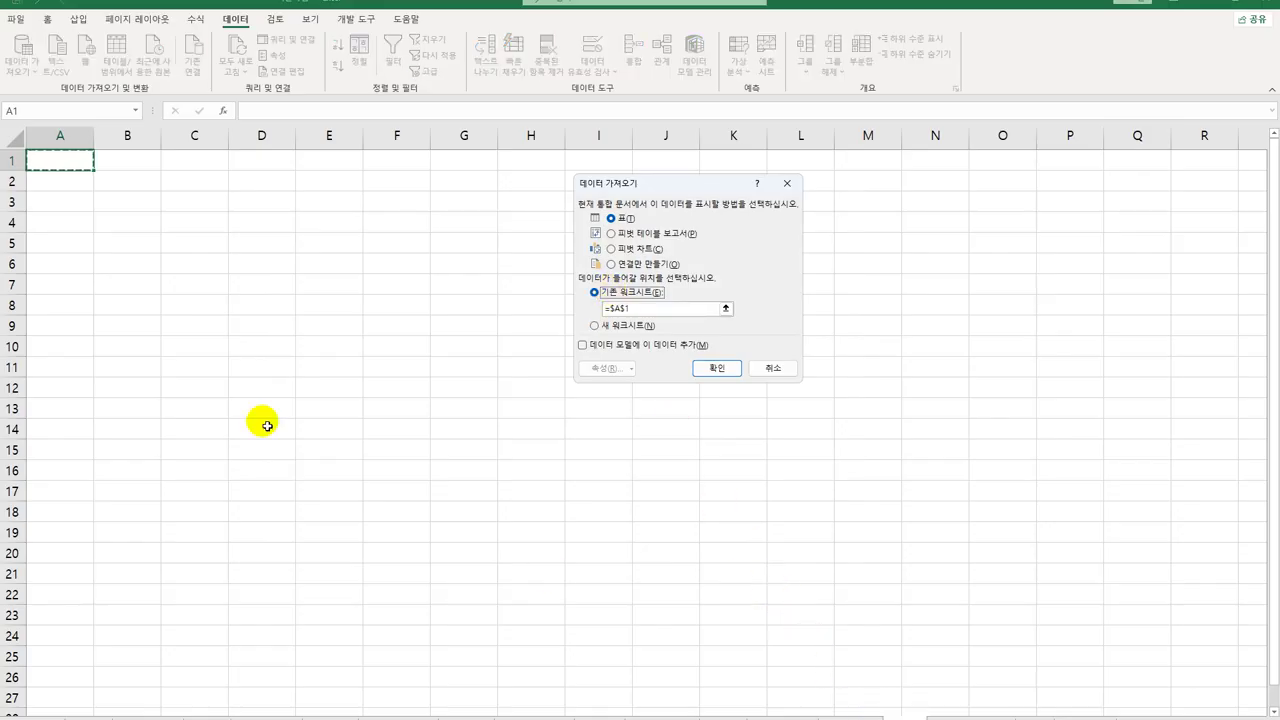
left_click(43, 157)
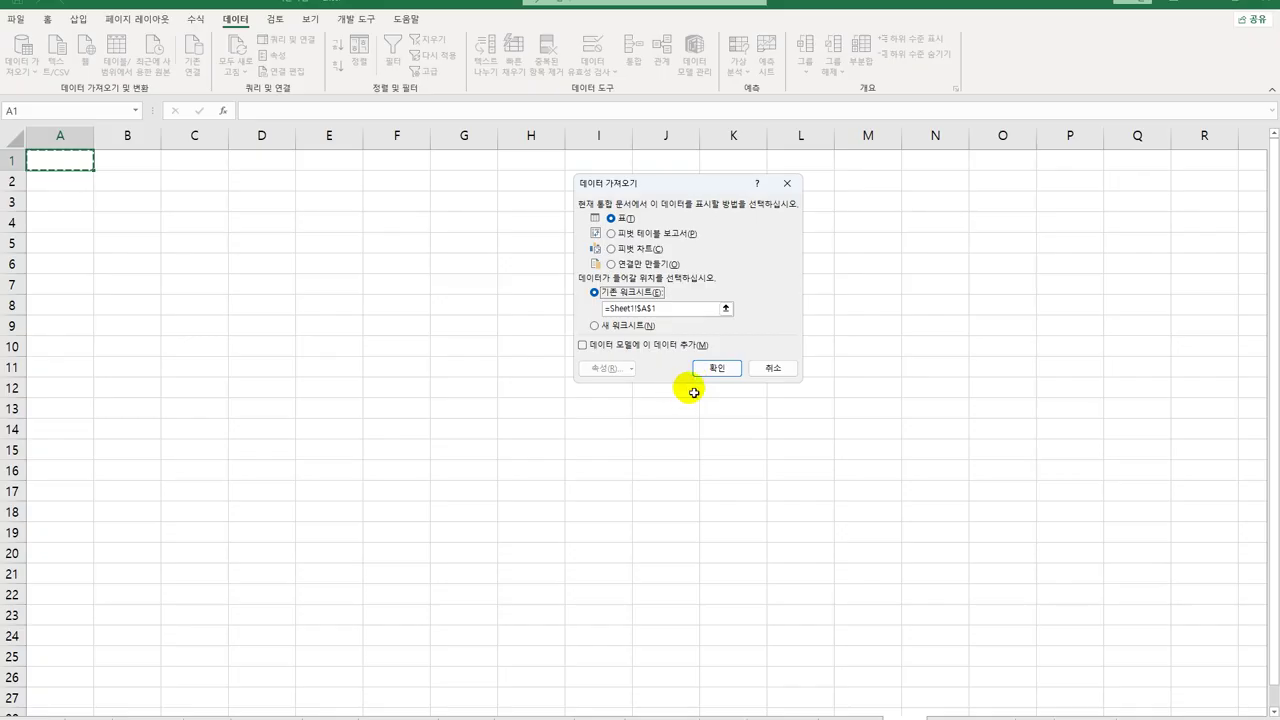
left_click(718, 369)
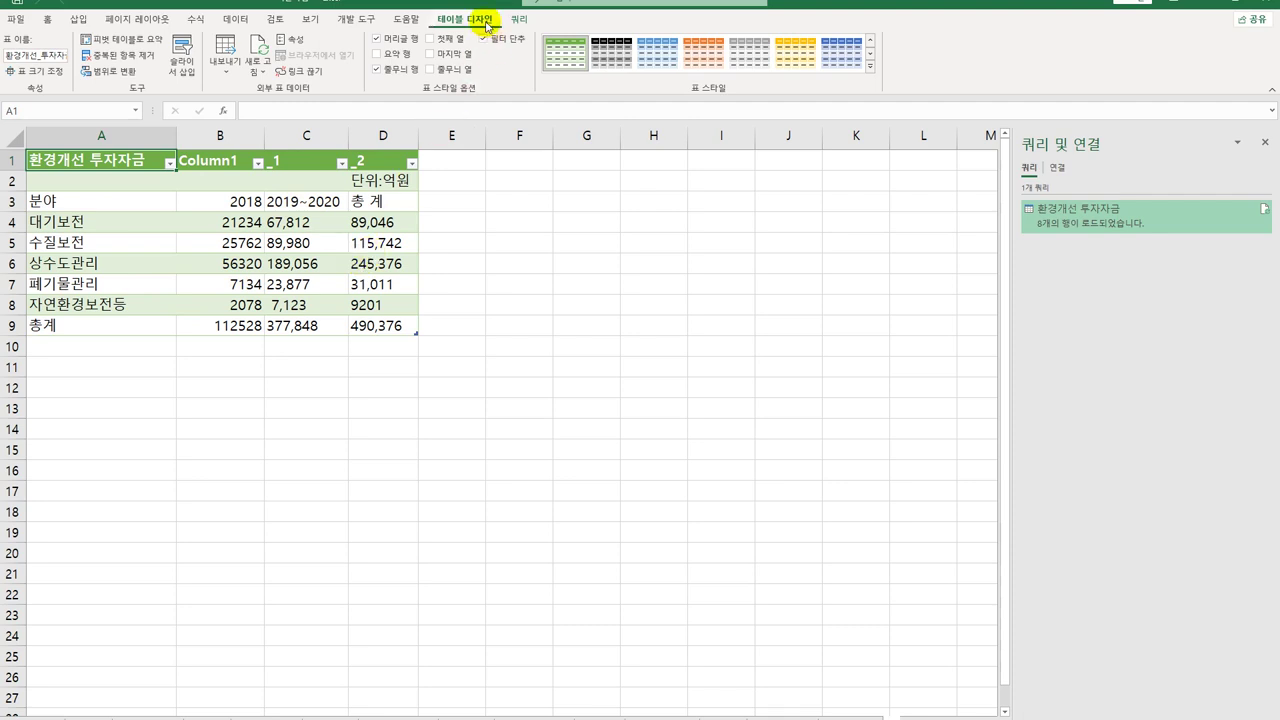
Convert the imported table to a normal range, removing its query definition, and close the queries and connections pane.
left_click(112, 77)
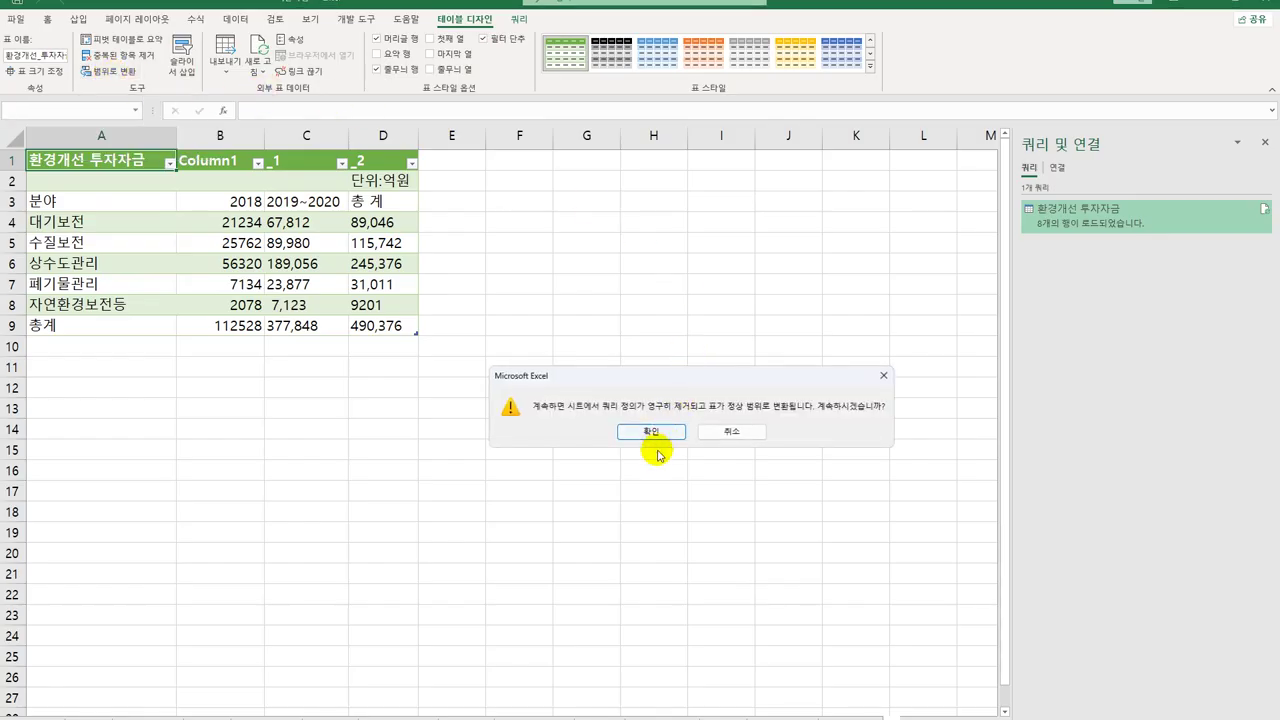
left_click(665, 436)
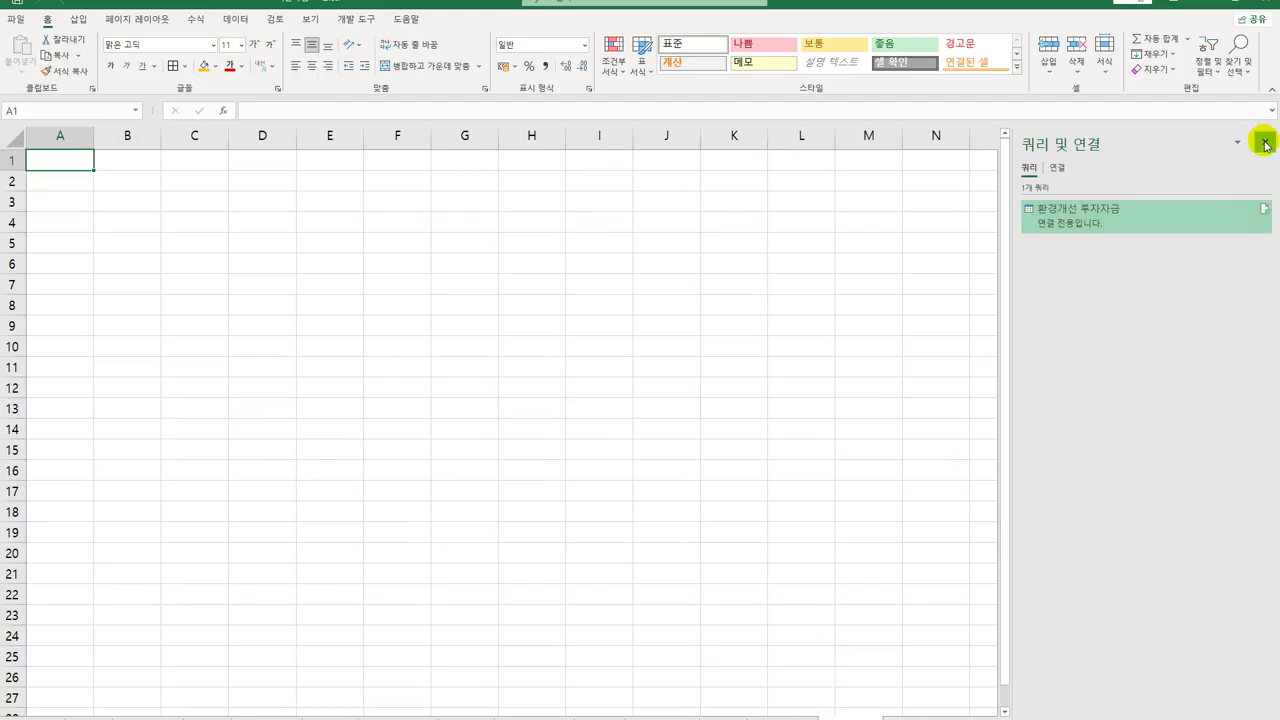
left_click(1265, 145)
Make sure the legacy From Text import wizard (텍스트에서(레거시)) is enabled in the data options.
left_click(236, 18)
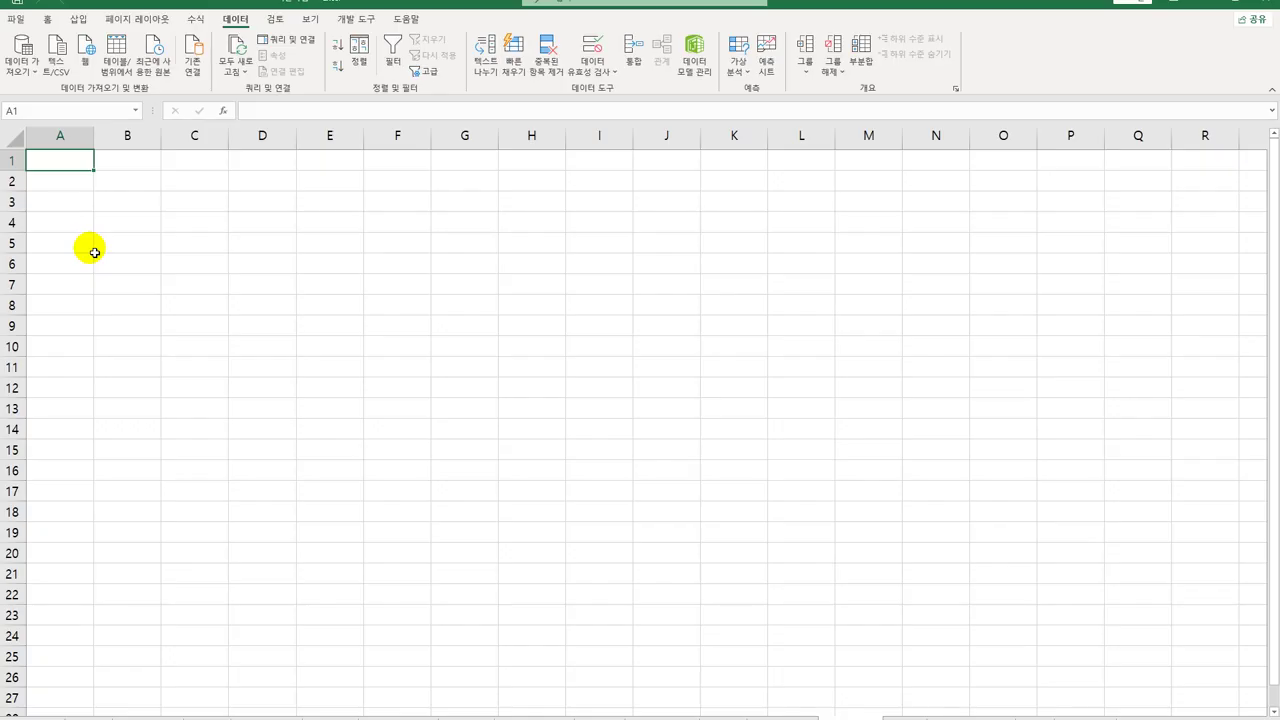
left_click(16, 19)
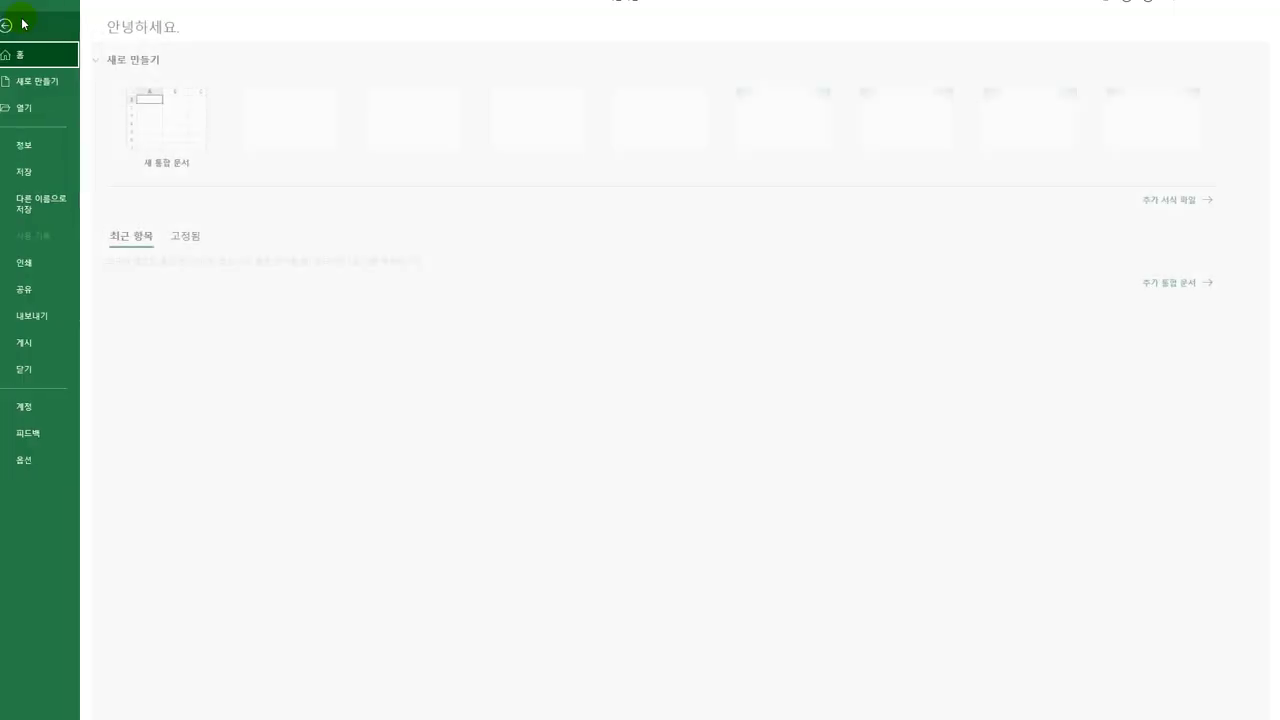
left_click(37, 463)
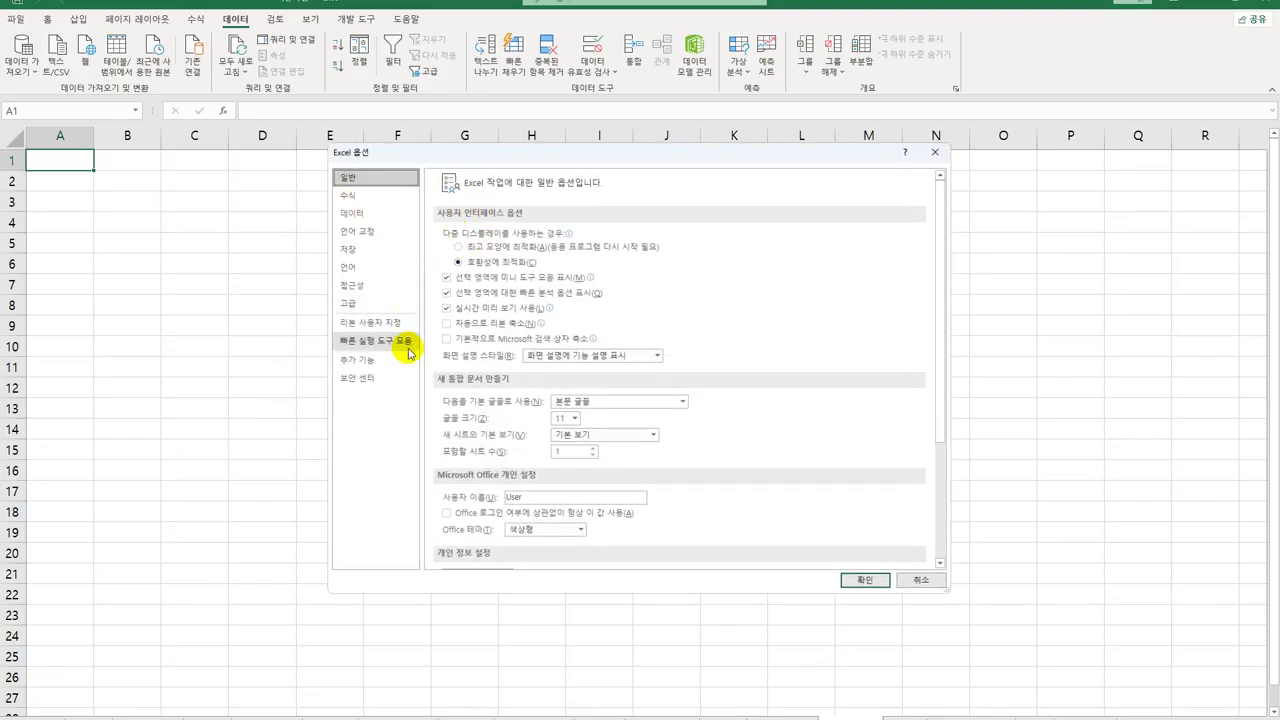
left_click(402, 218)
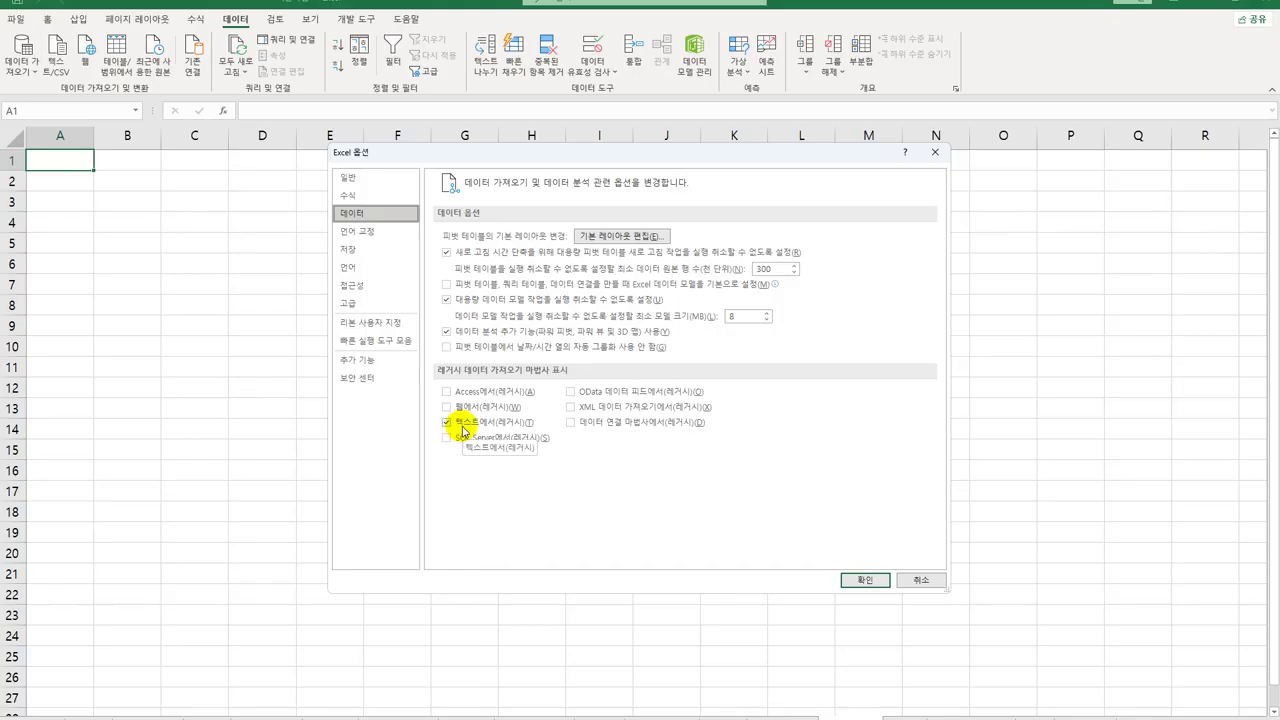
left_click(862, 583)
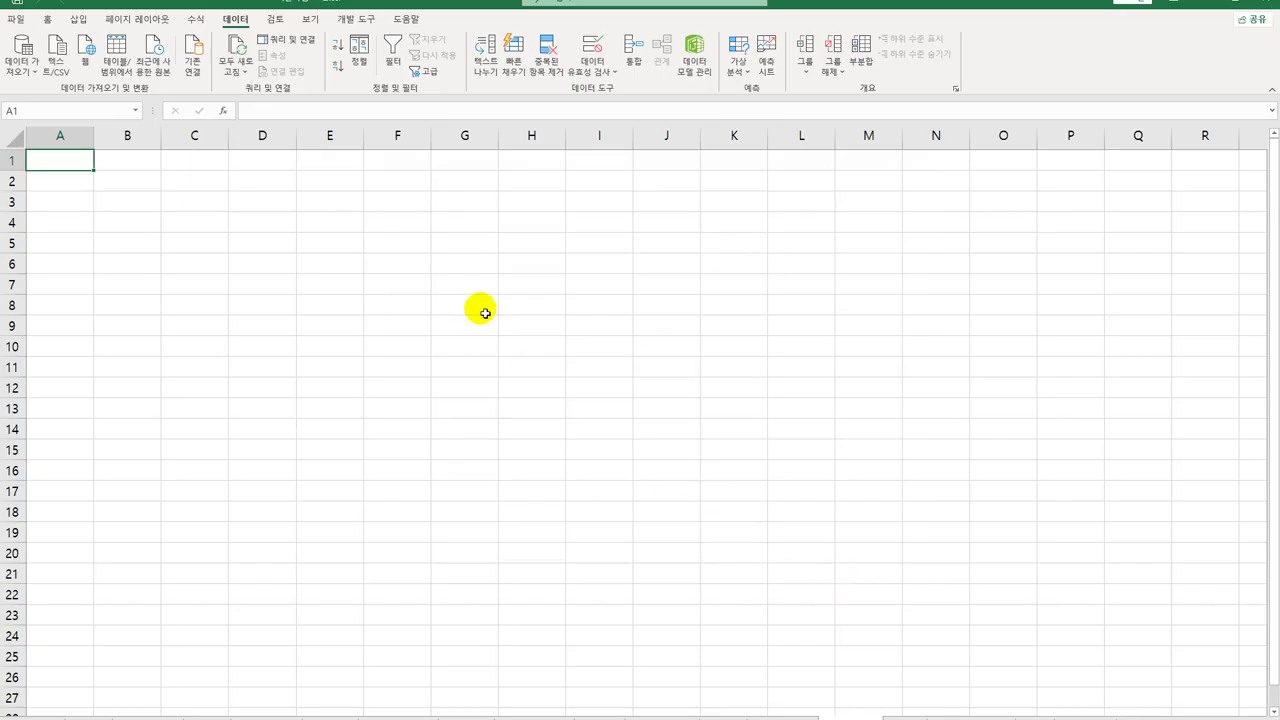
Open the text file 환경개선 투자자금 with the legacy From Text import wizard.
left_click(22, 62)
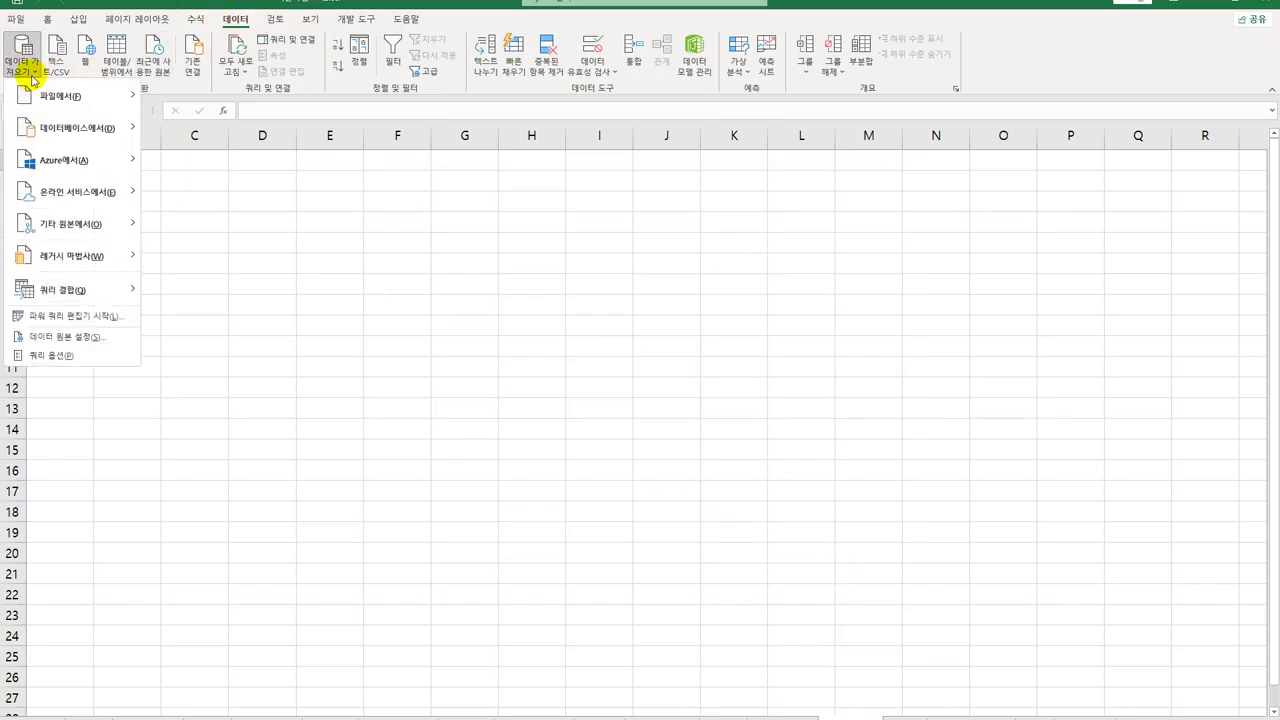
mouse_move(100, 258)
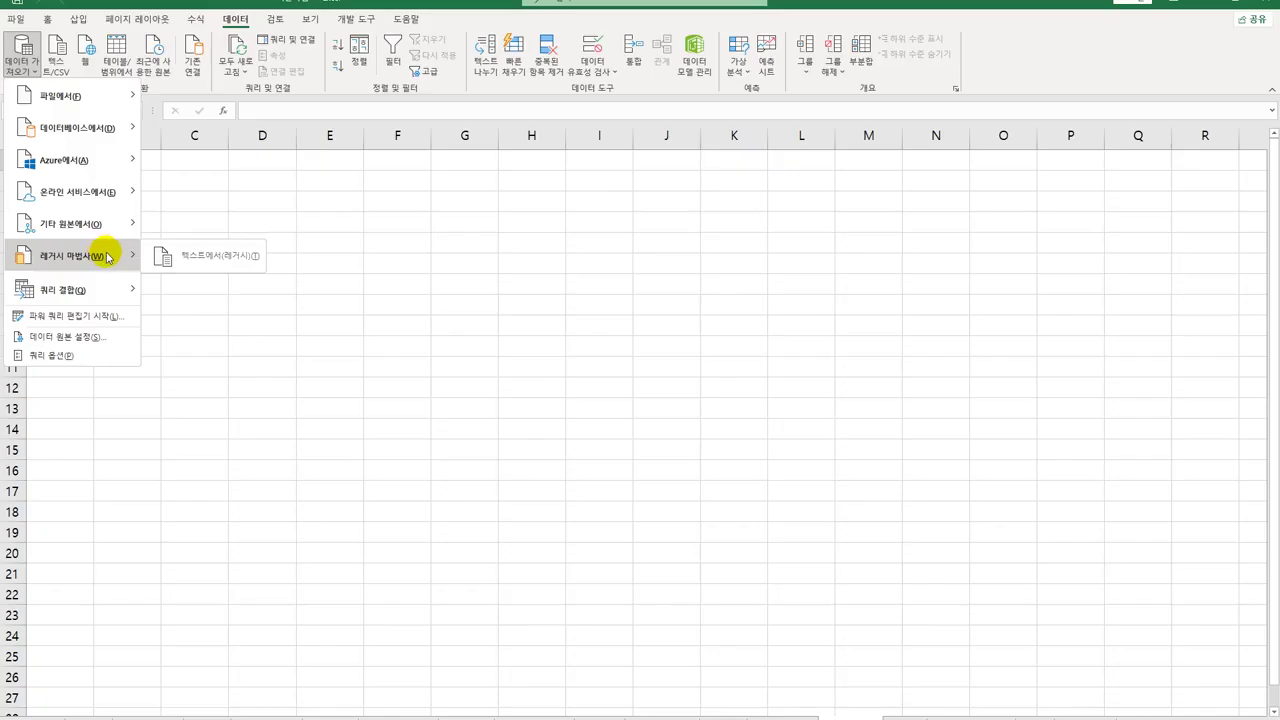
left_click(206, 264)
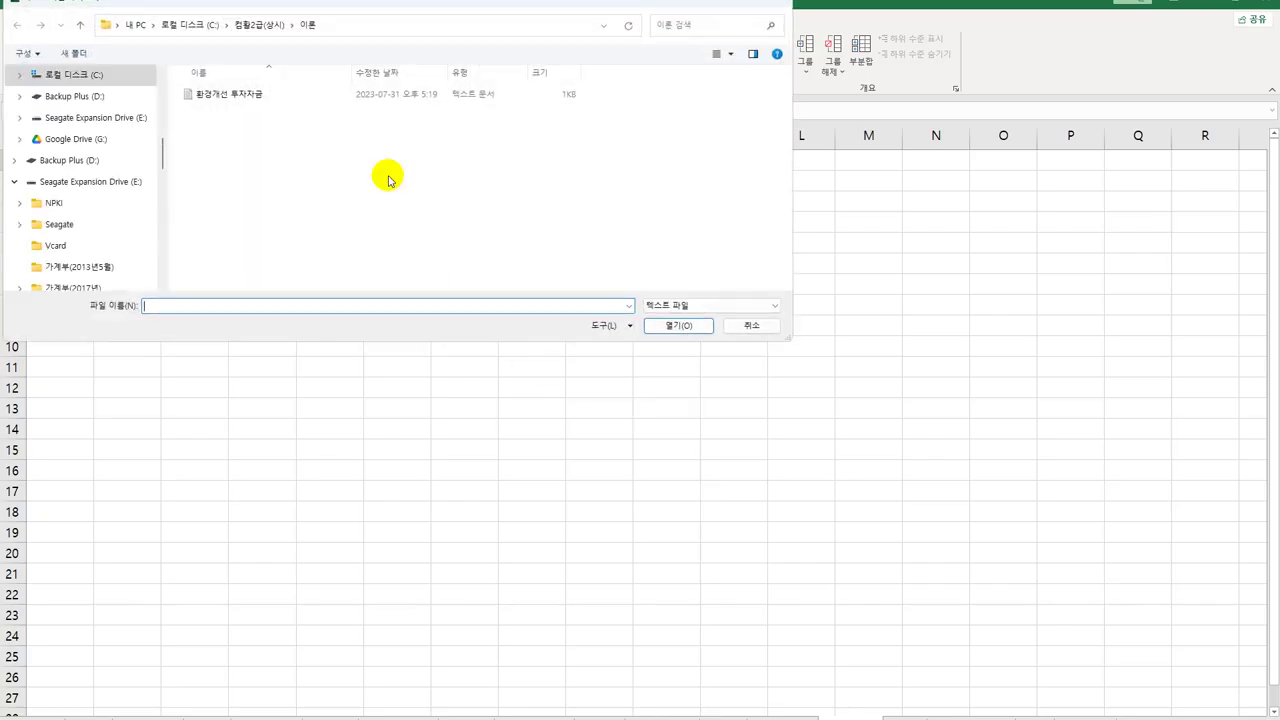
left_click(245, 95)
left_click(664, 325)
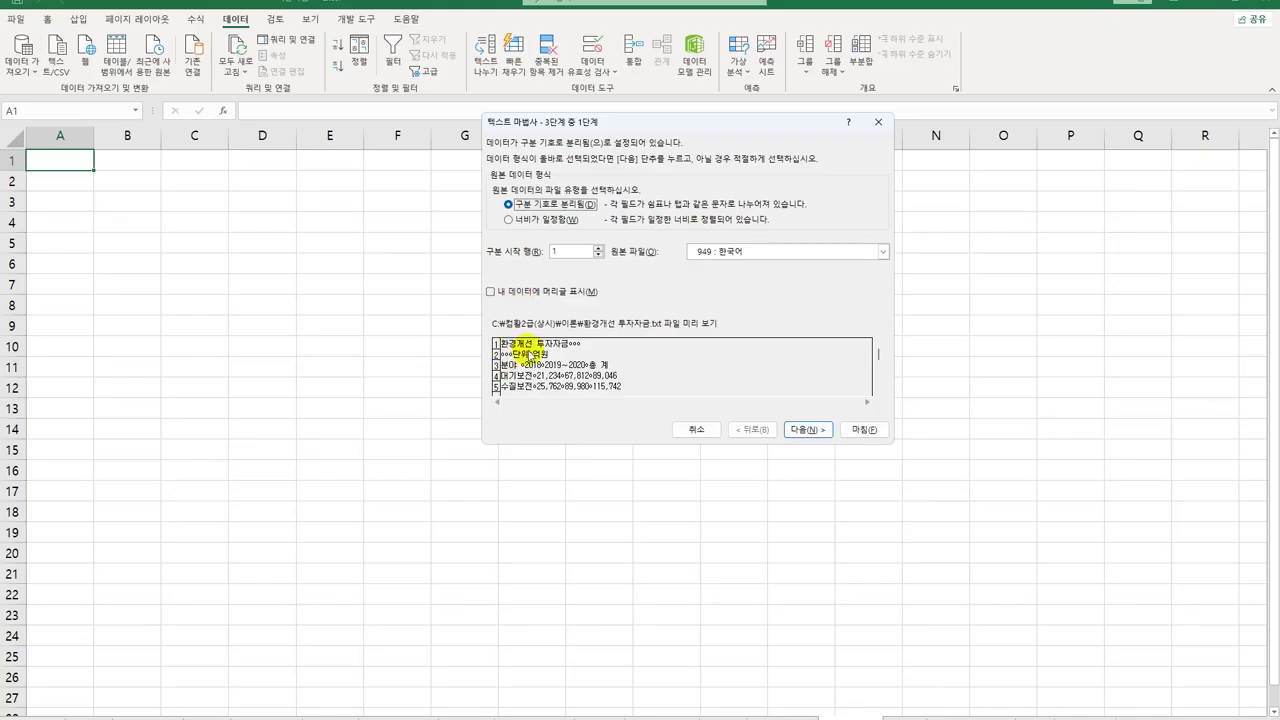
Keep the data type as delimited and set tab as the only delimiter in the text wizard.
left_click(810, 431)
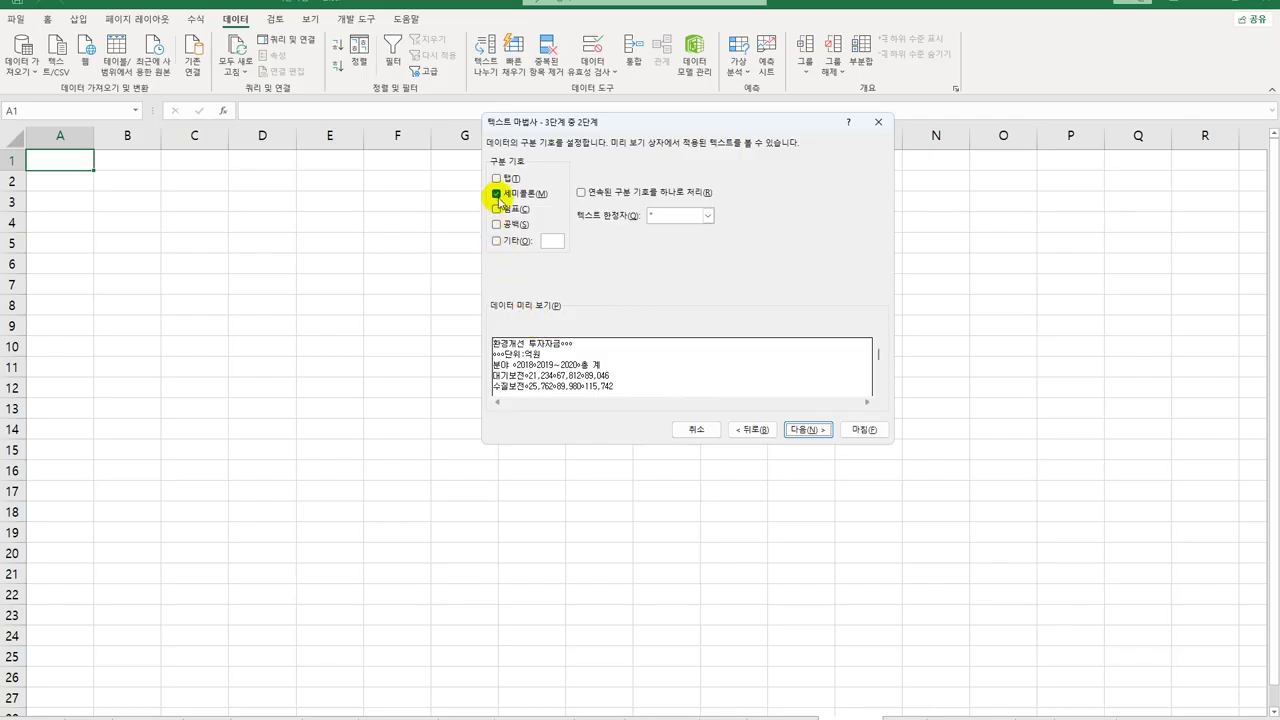
left_click(497, 193)
left_click(497, 179)
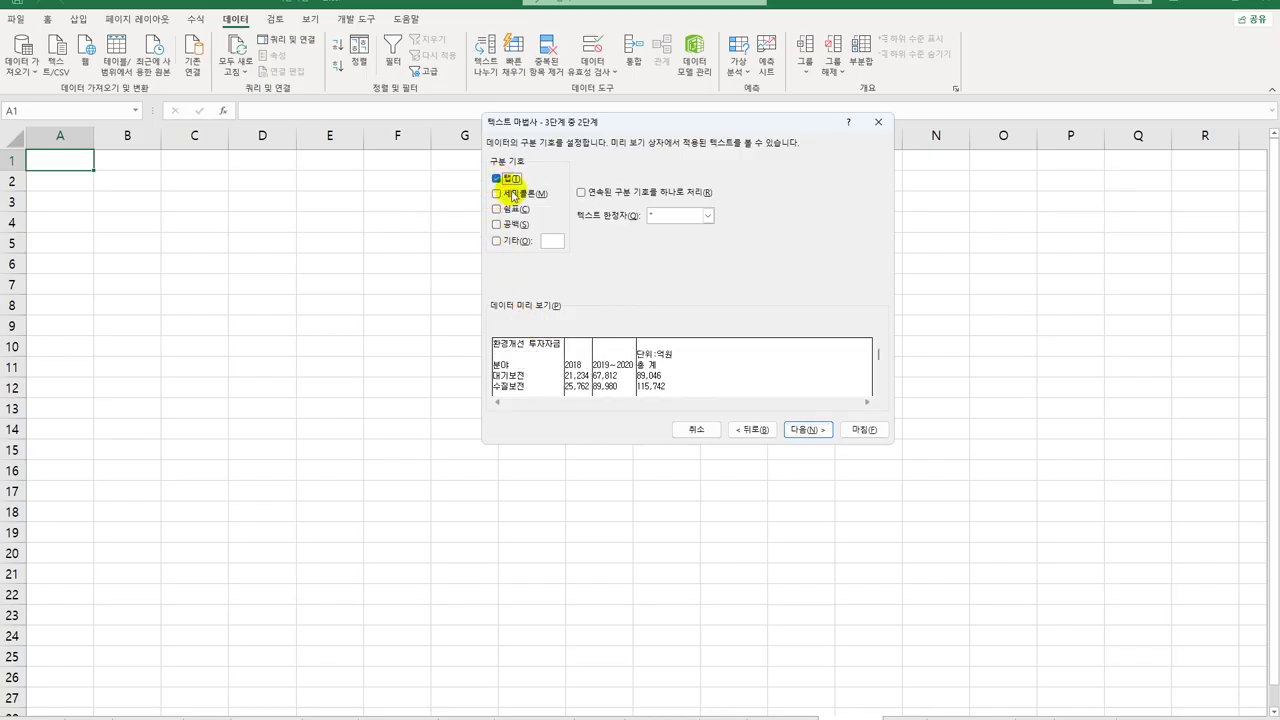
left_click(807, 430)
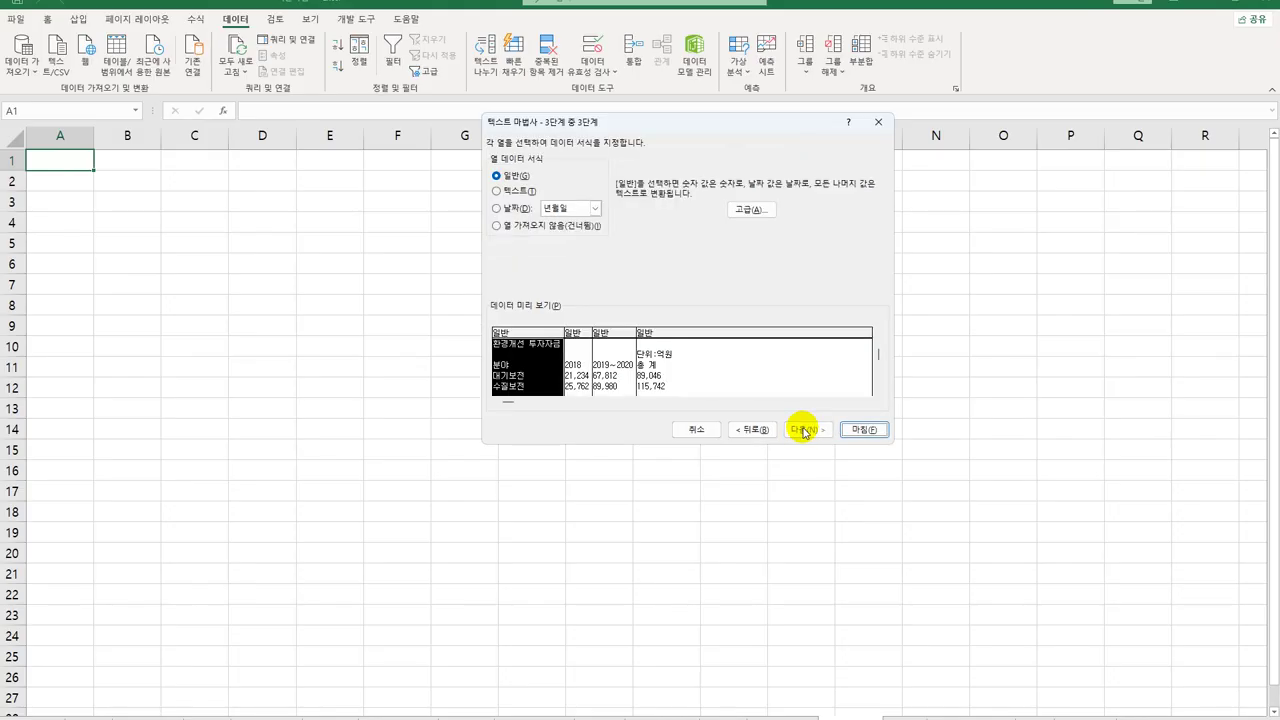
Exclude the 2018 column from the import and place the data in the existing worksheet 외부데이터1 at cell A1.
left_click(584, 342)
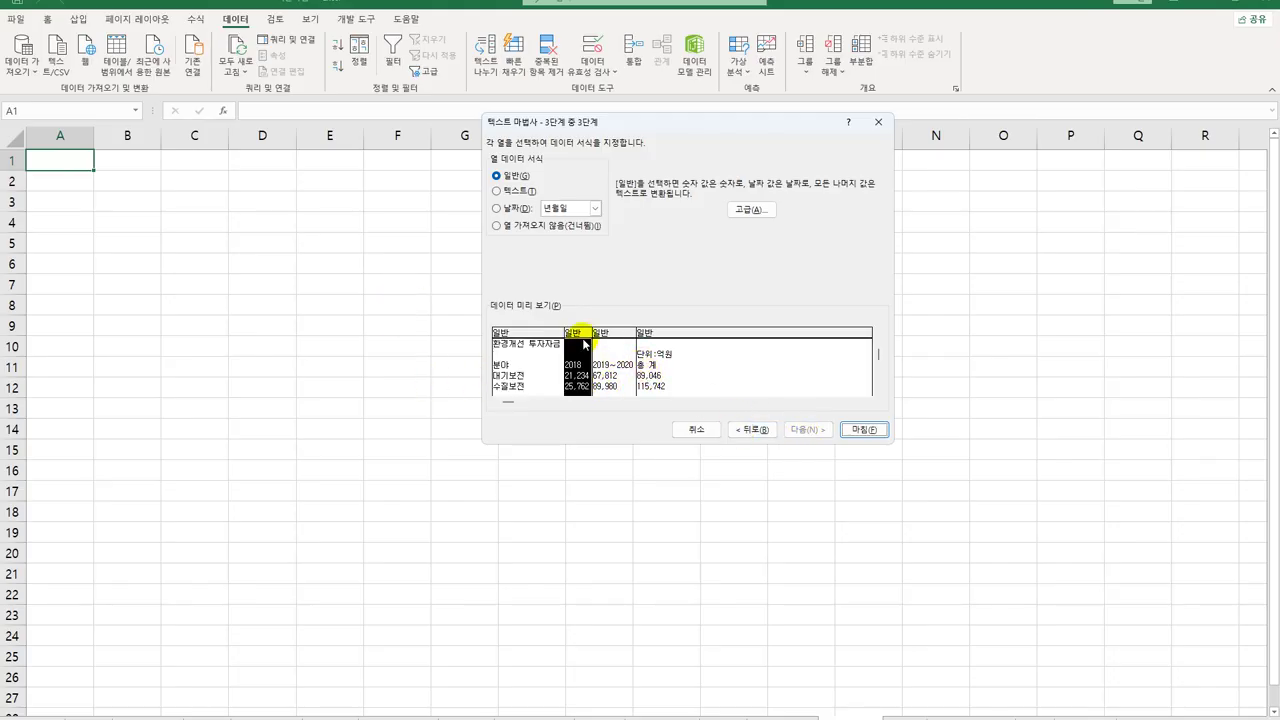
left_click(540, 229)
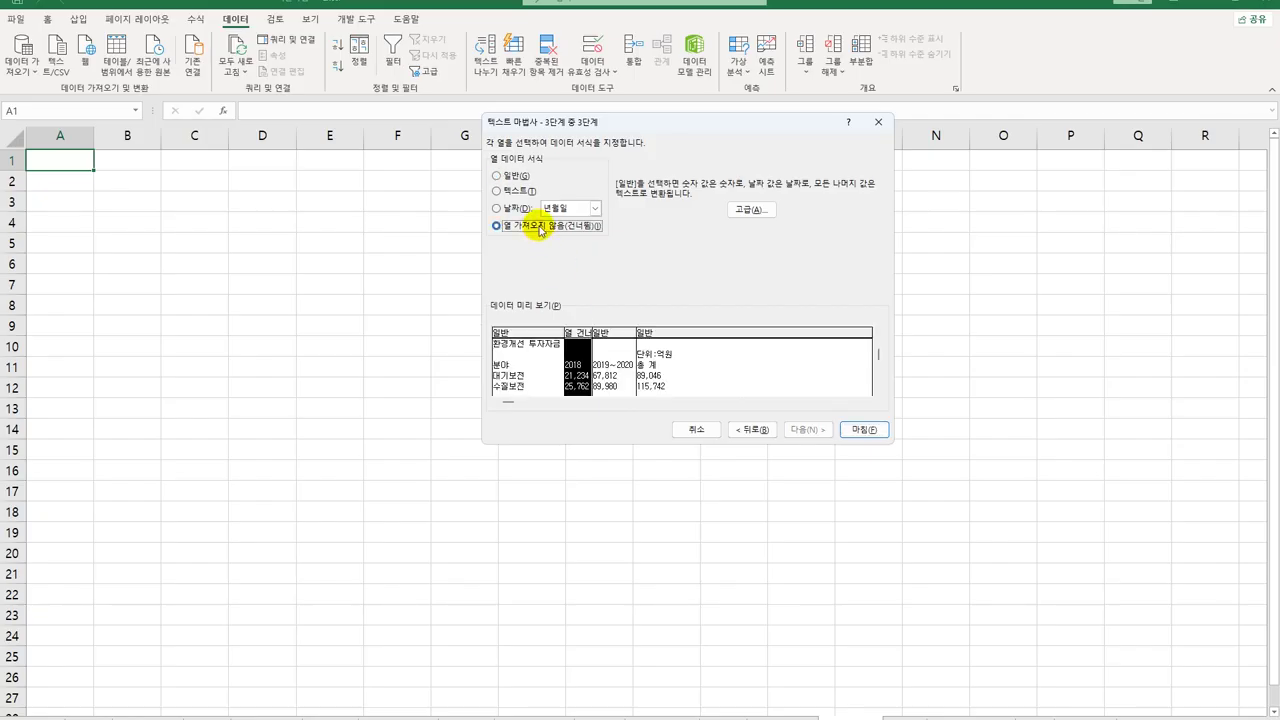
left_click(858, 432)
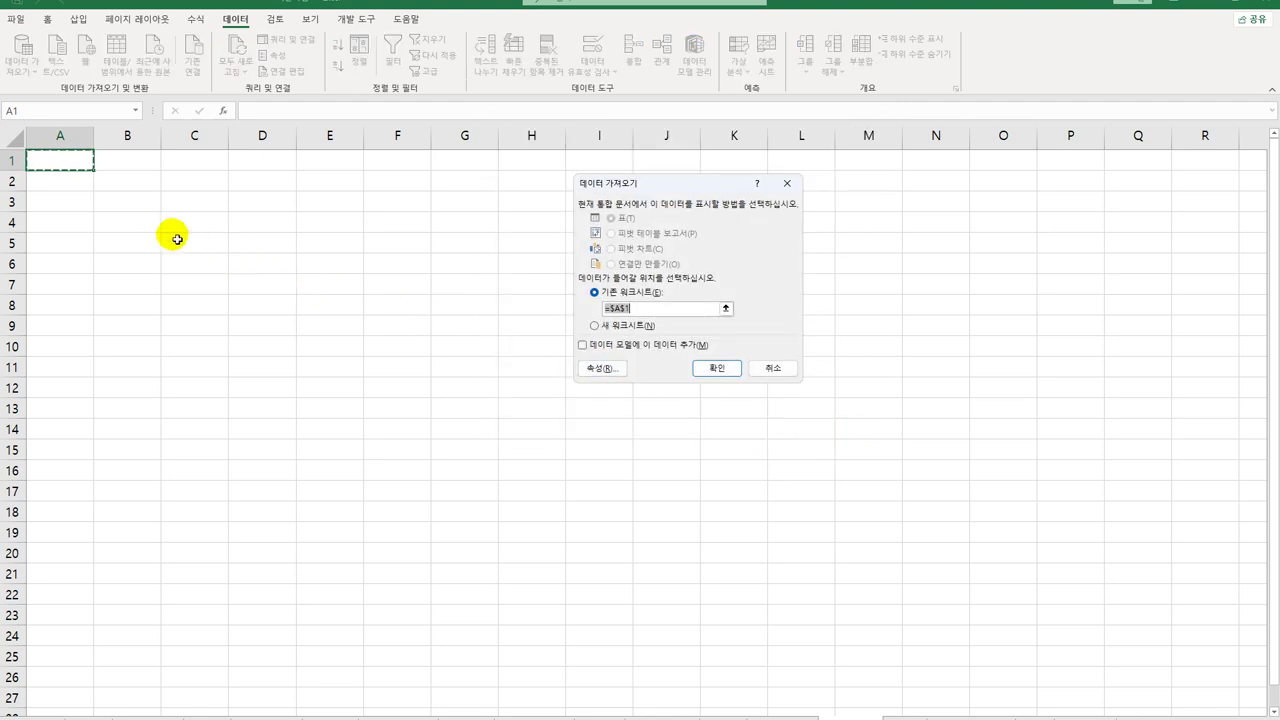
left_click(58, 166)
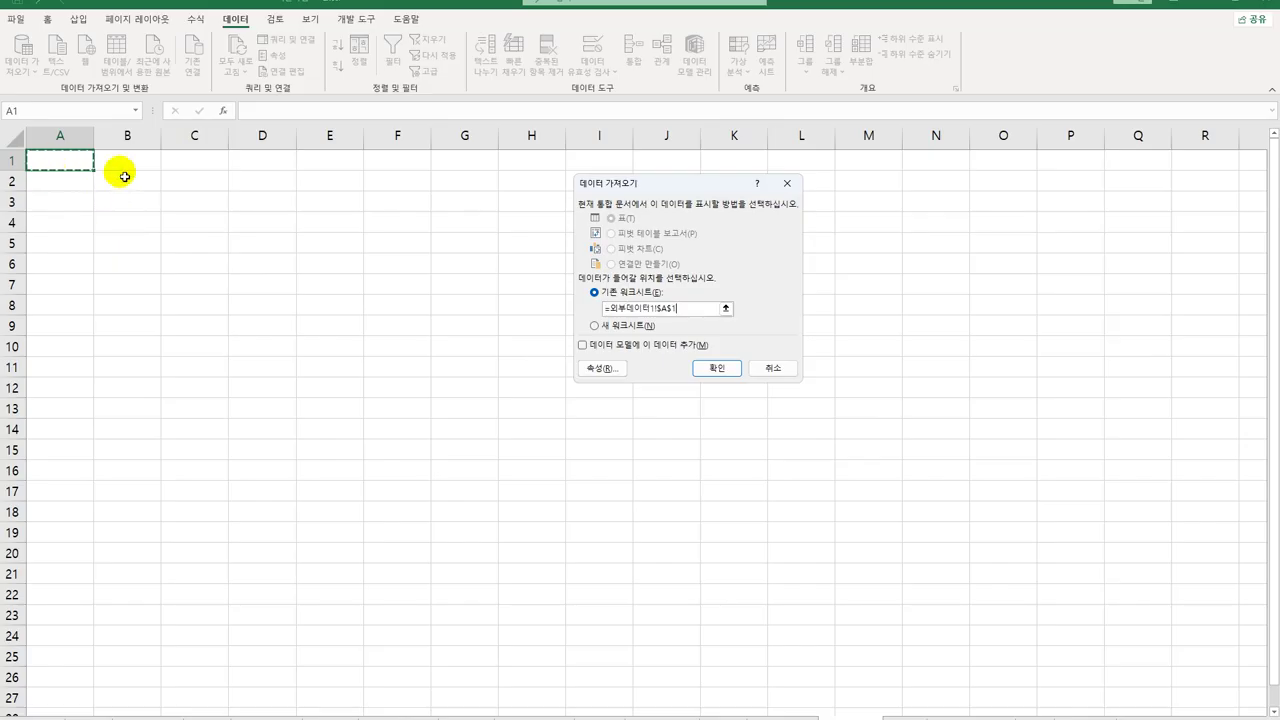
left_click(712, 372)
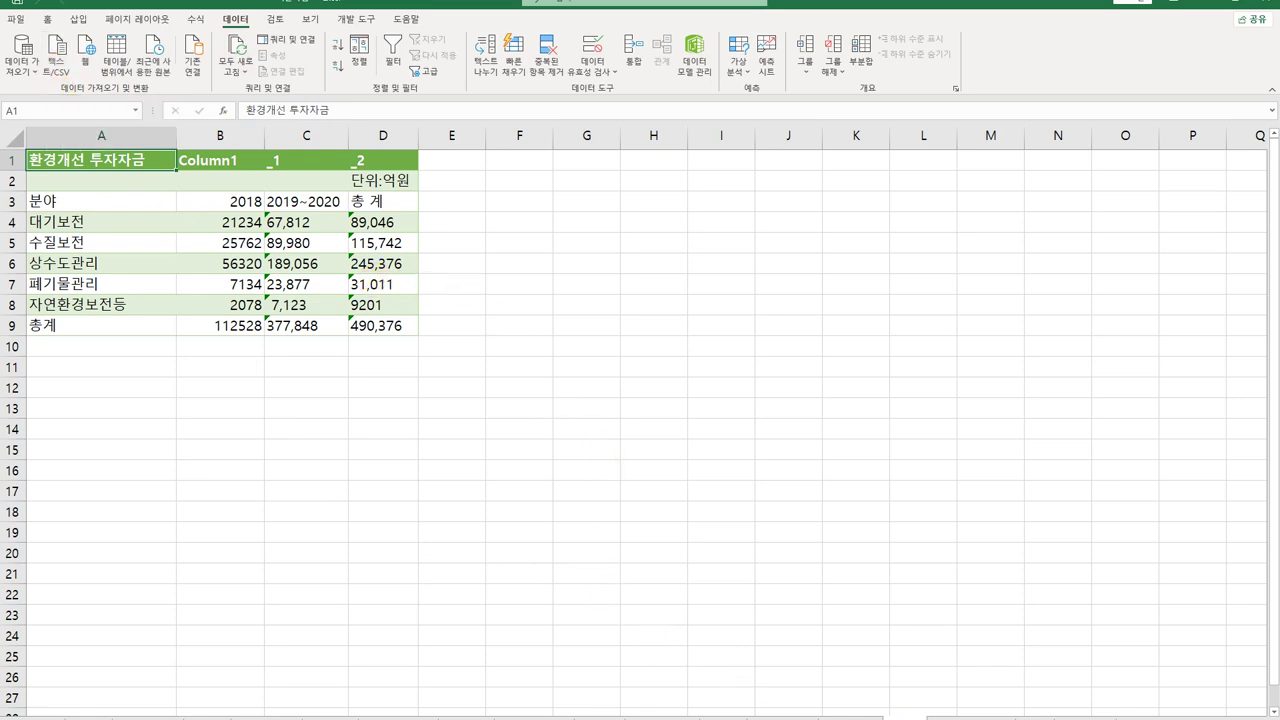
Switch between the worksheets to compare the query-imported table with the legacy wizard import.
key("ctrl+z")
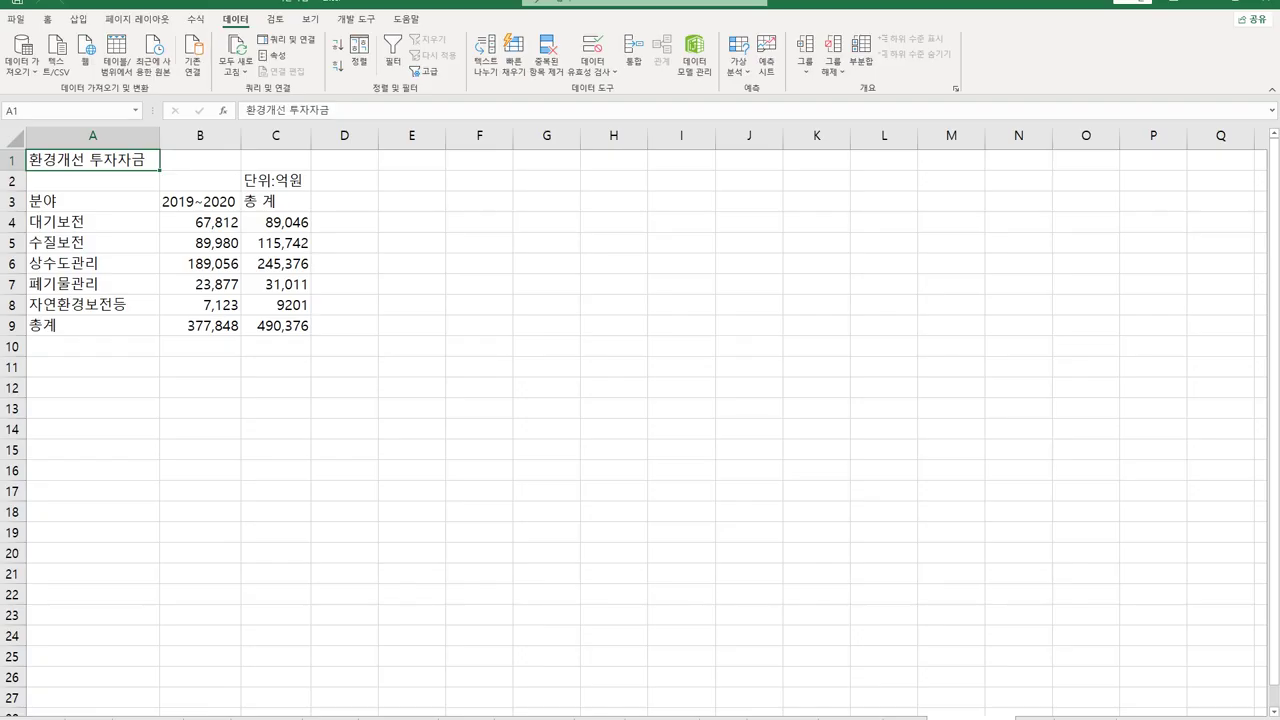
key("ctrl+z")
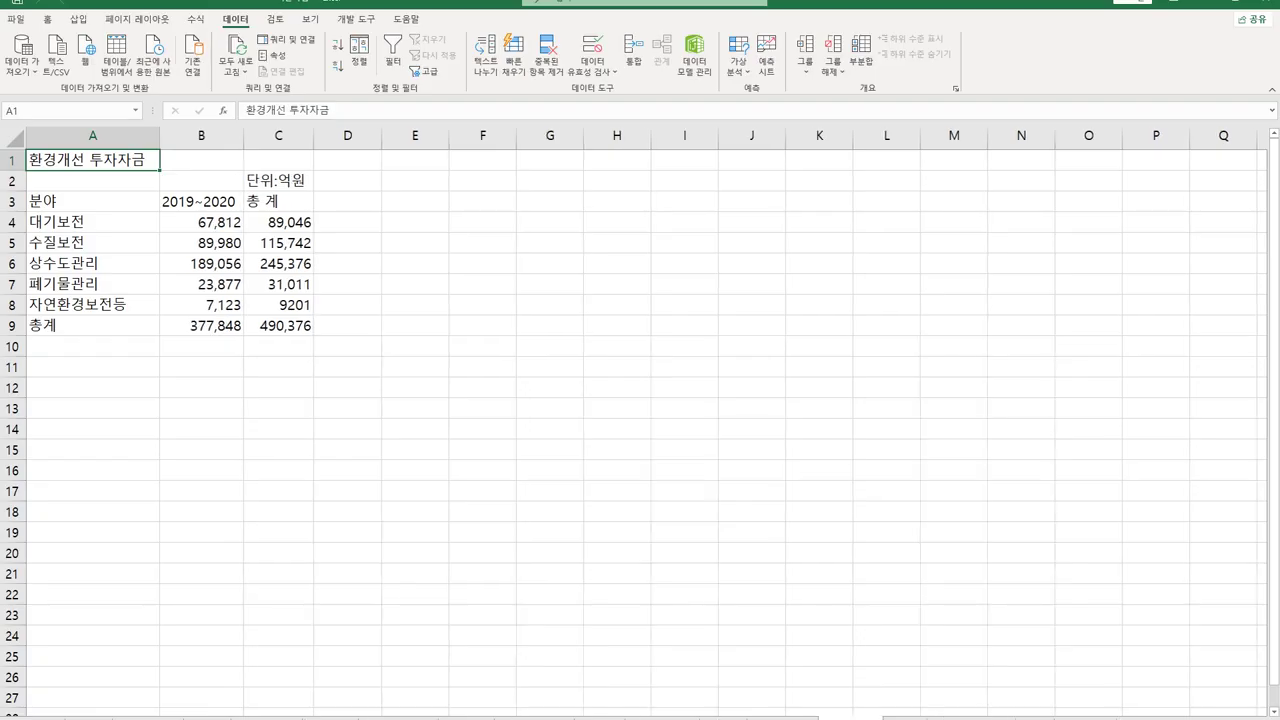
key("ctrl+z")
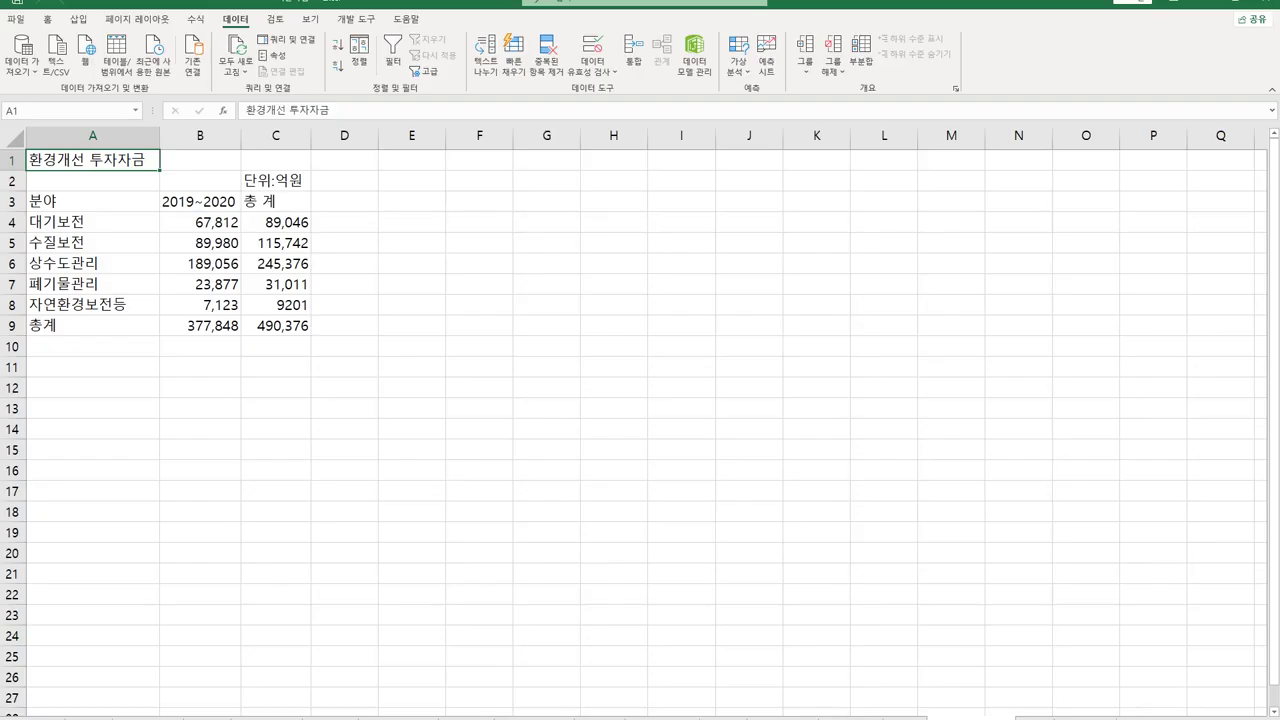